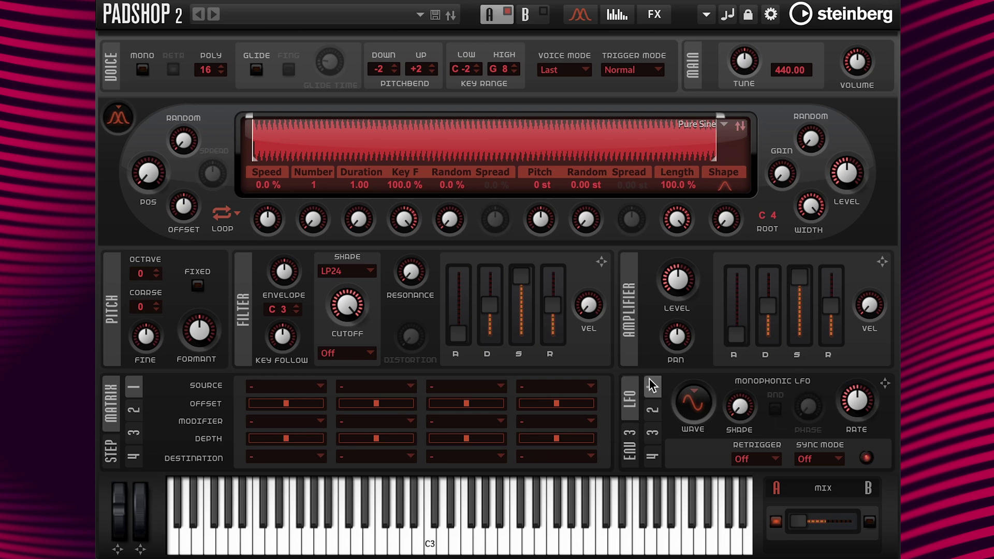
Step: Set the grain Number to 2 and the grain position to 50%
left_click(652, 432)
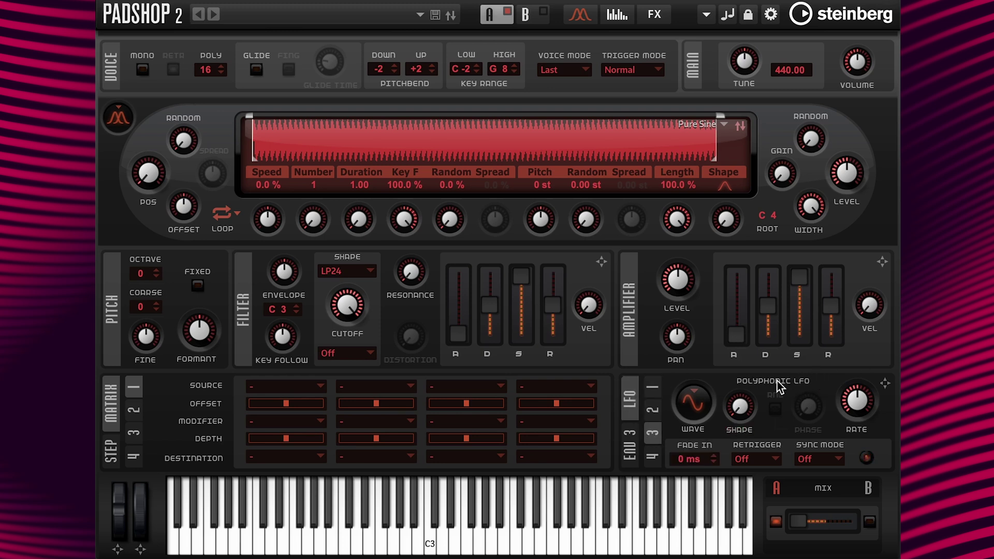
left_click(652, 388)
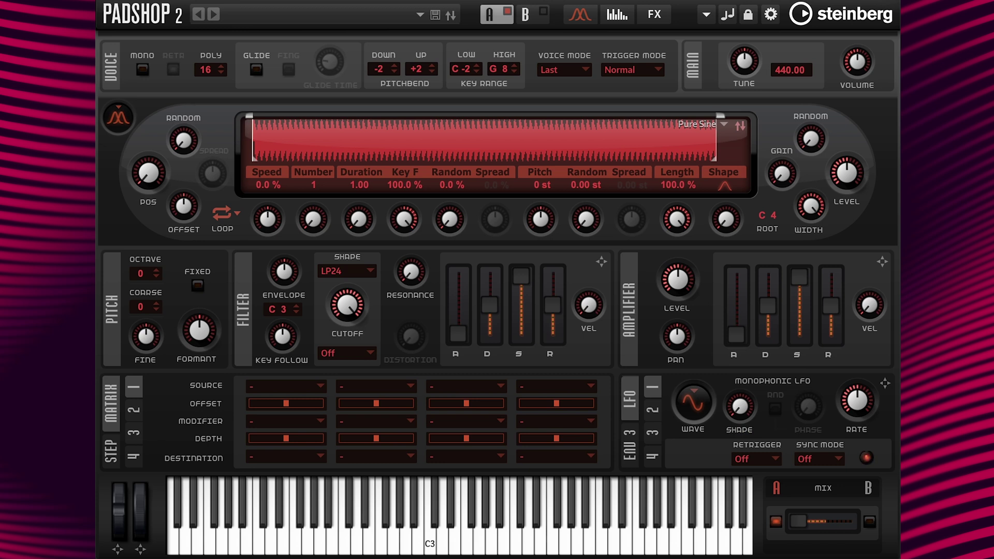
double_click(316, 183)
type("2")
key("Return")
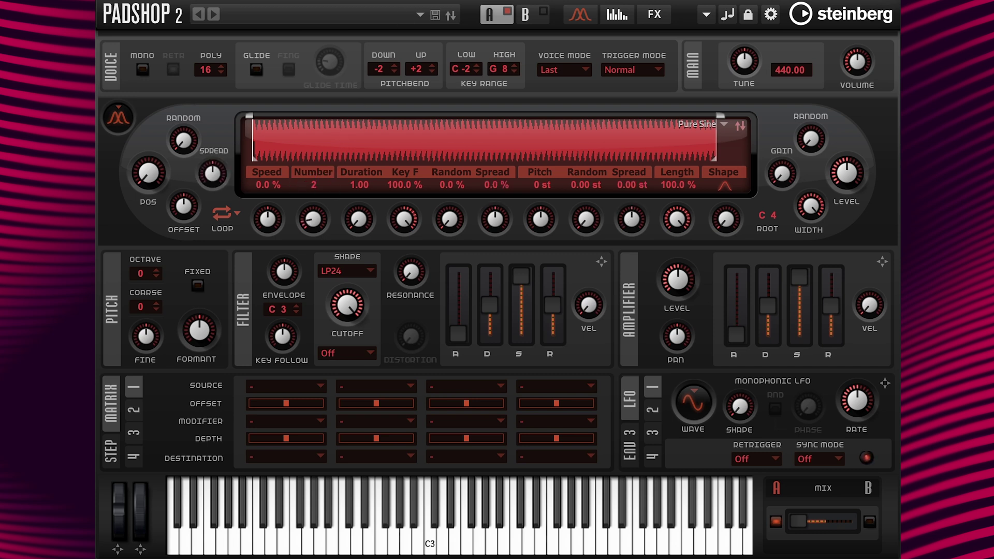
double_click(147, 203)
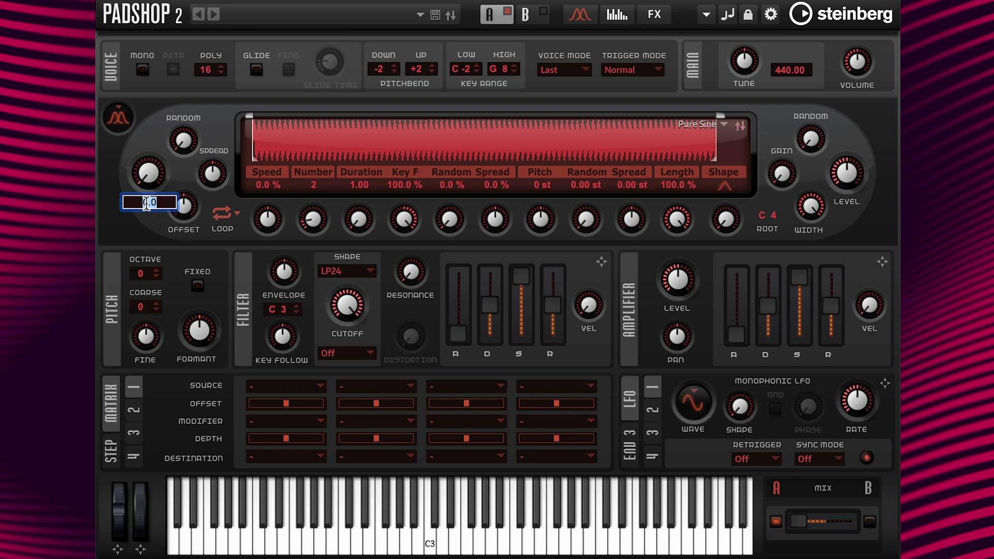
type("50")
key("Return")
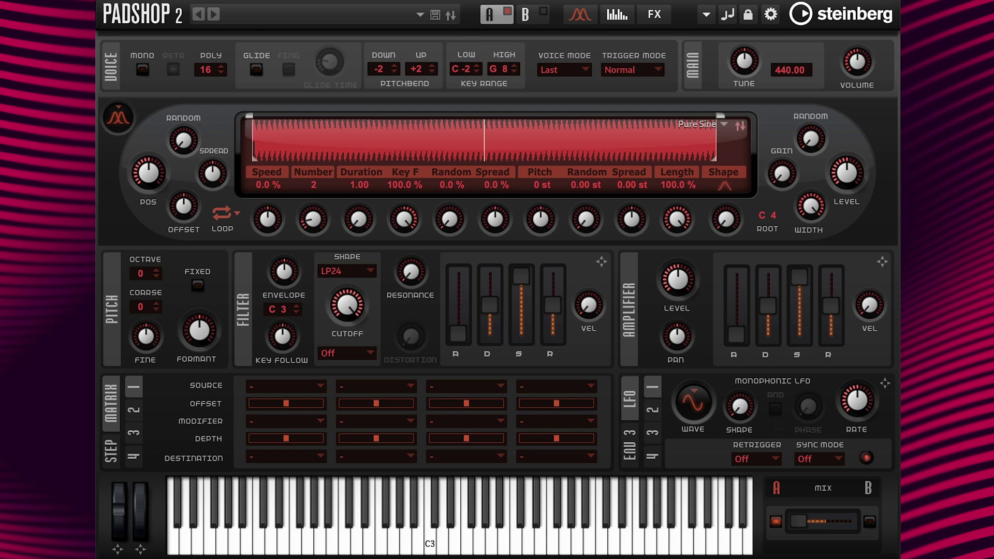
Step: Route LFO 1 to Grain Formant in matrix slot 1 and set amplifier attack to 12 ms
left_click_drag(885, 384, 214, 341)
double_click(736, 355)
type("12")
key("Return")
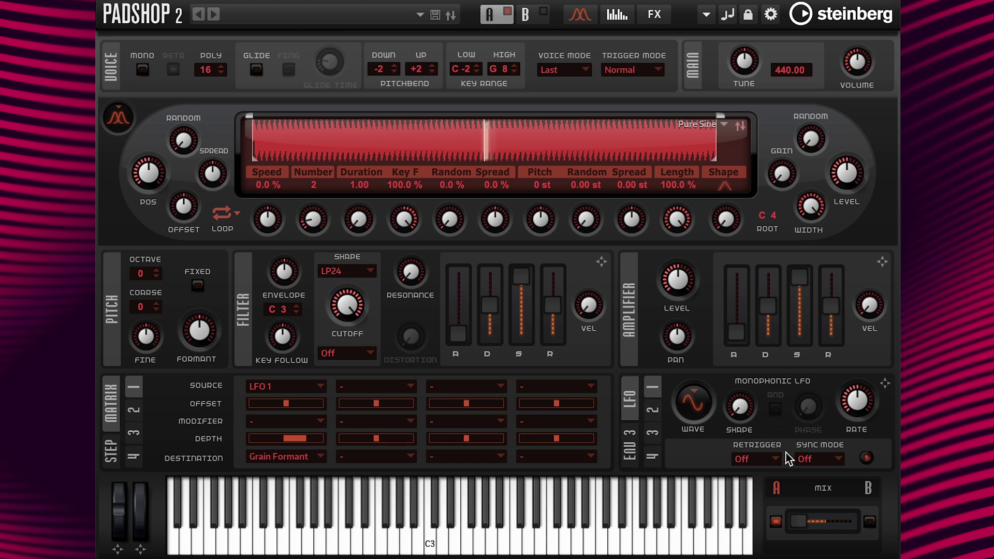
Step: Make LFO 1 retrigger on First, sync to Tempo, and run at a 1/2 rate
left_click(773, 458)
left_click(773, 476)
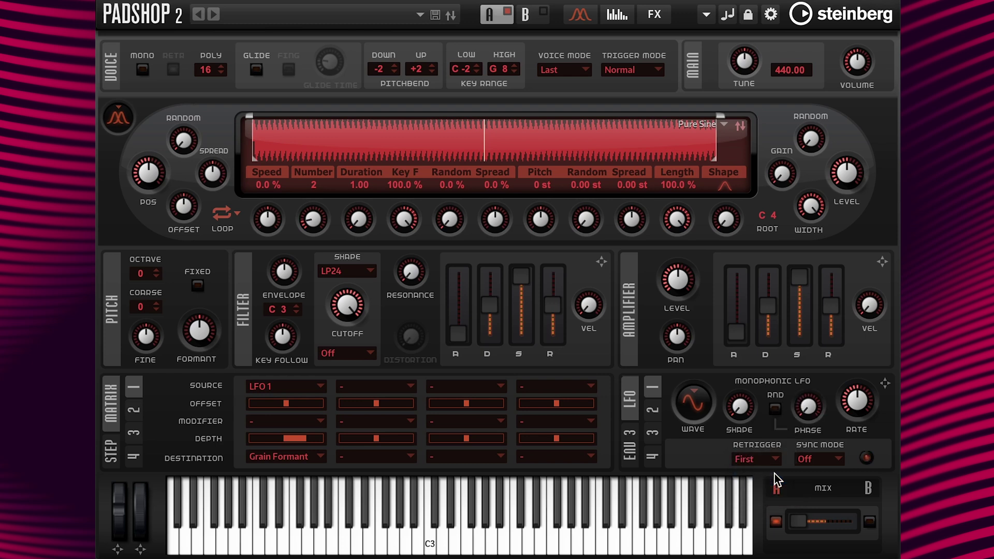
left_click(837, 459)
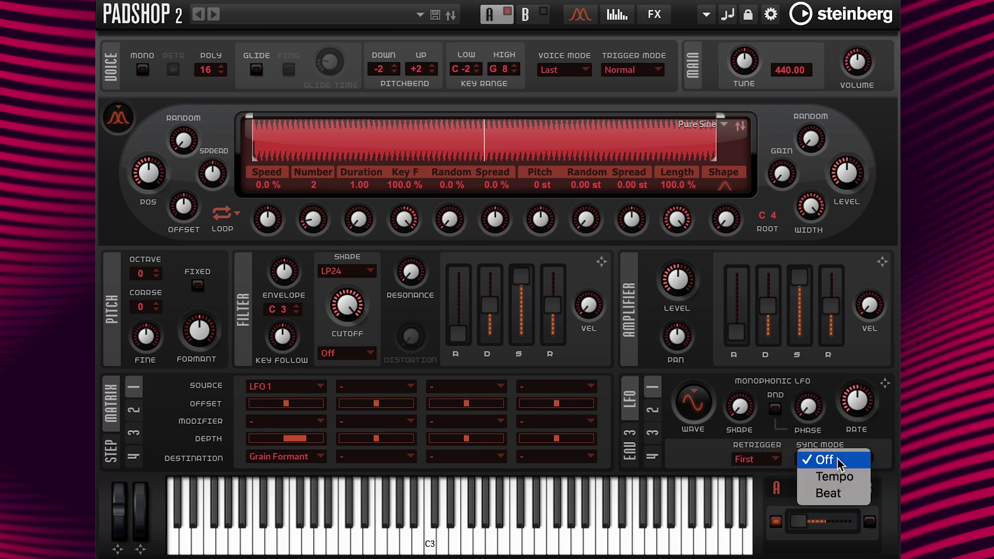
left_click(841, 476)
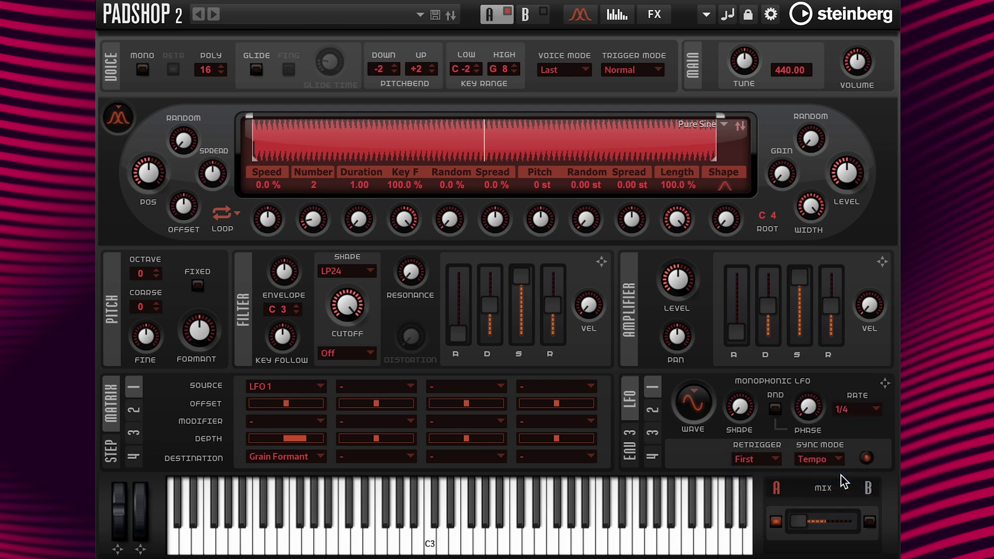
left_click(865, 412)
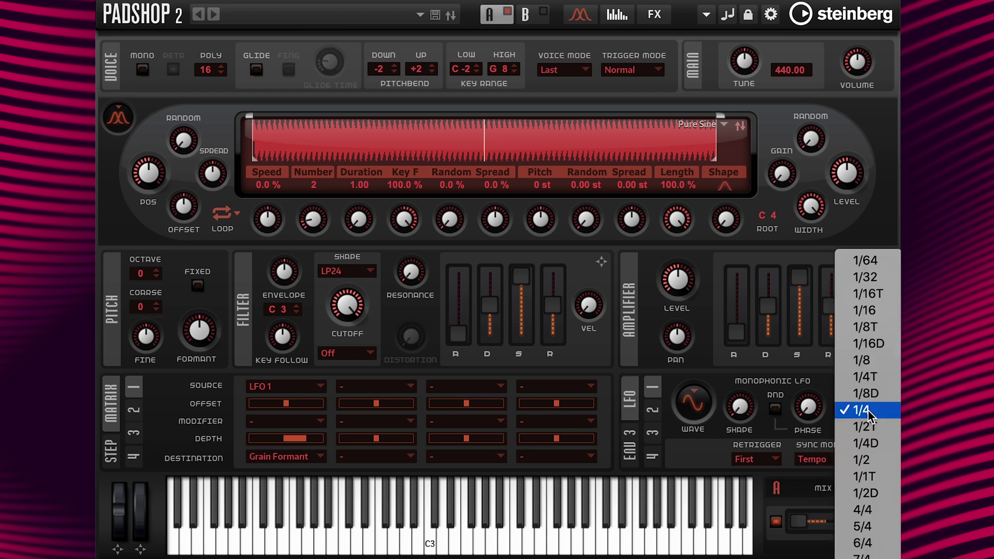
left_click(879, 459)
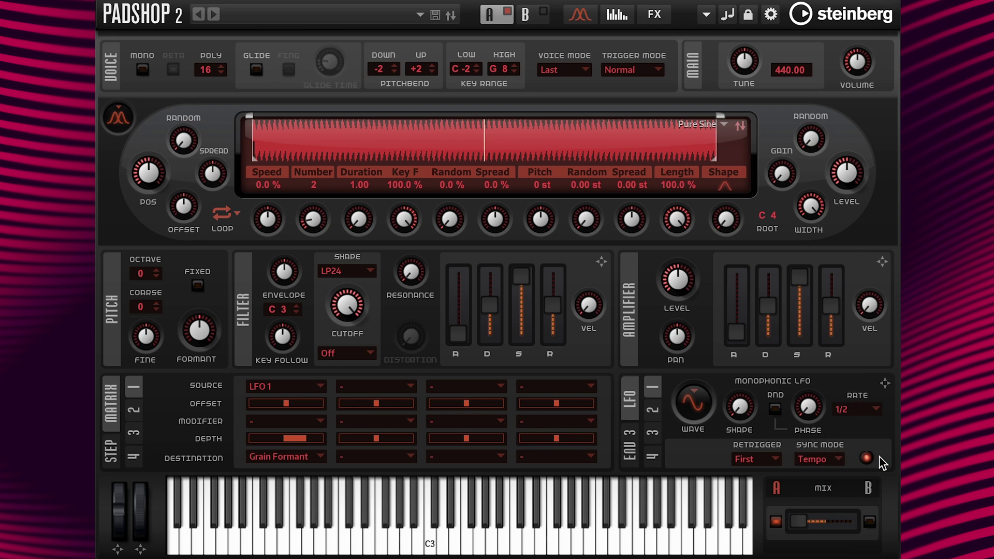
left_click(382, 391)
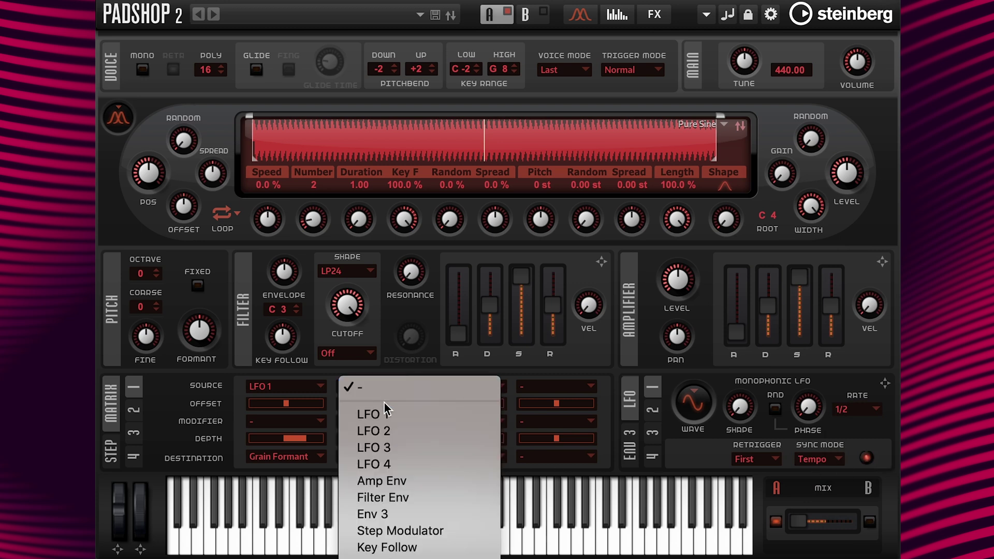
Step: Route LFO 2 to Bus 1 in matrix slot 2 with 45% offset and depth 50
left_click(387, 431)
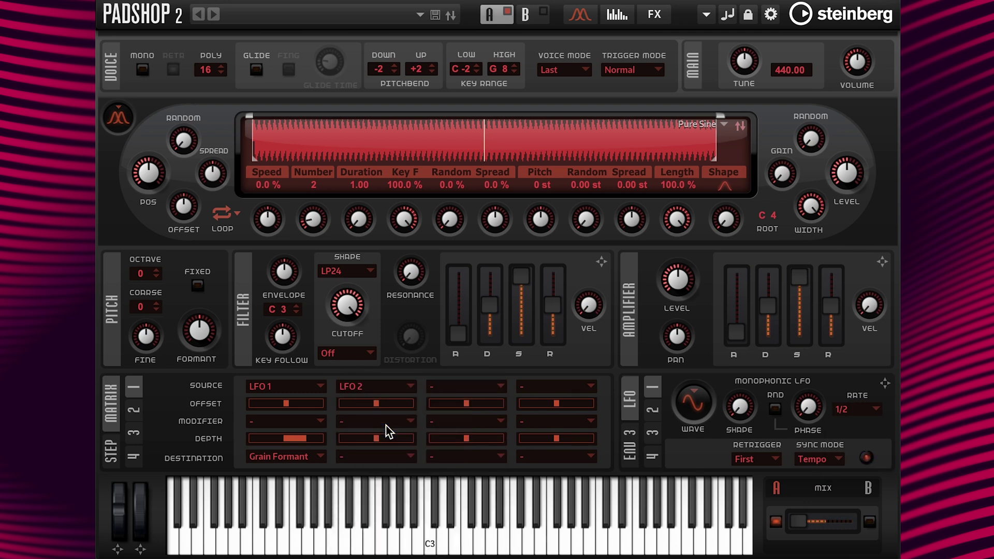
left_click(388, 455)
mouse_move(378, 532)
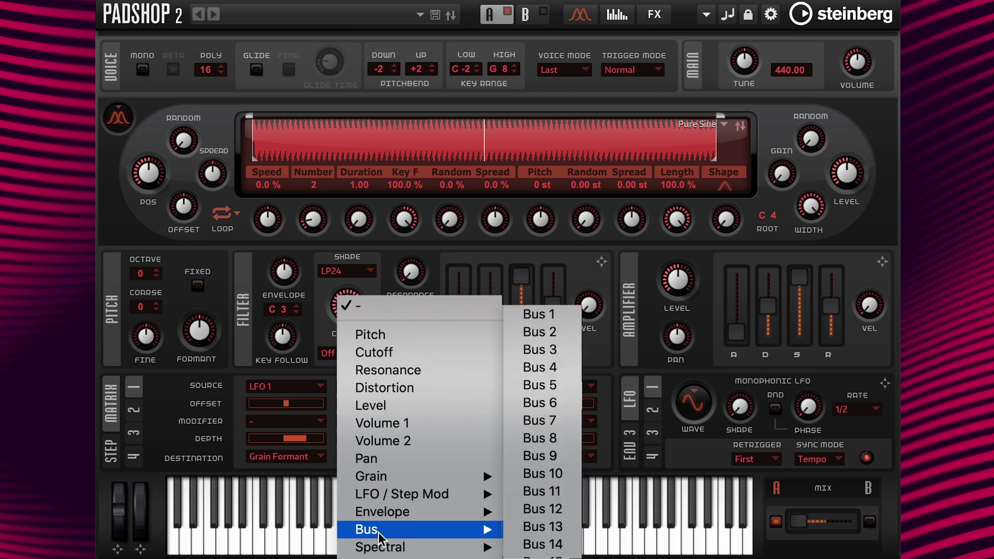
left_click(529, 317)
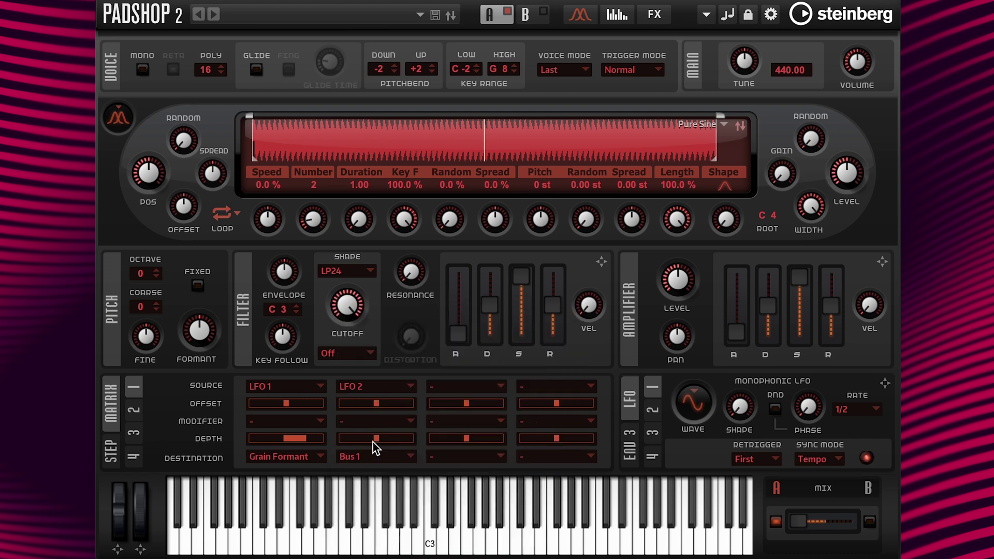
left_click_drag(389, 403, 393, 405)
left_click(394, 439)
left_click_drag(394, 439, 392, 437)
Step: Set matrix slot 1's modifier to Bus 1
left_click(296, 421)
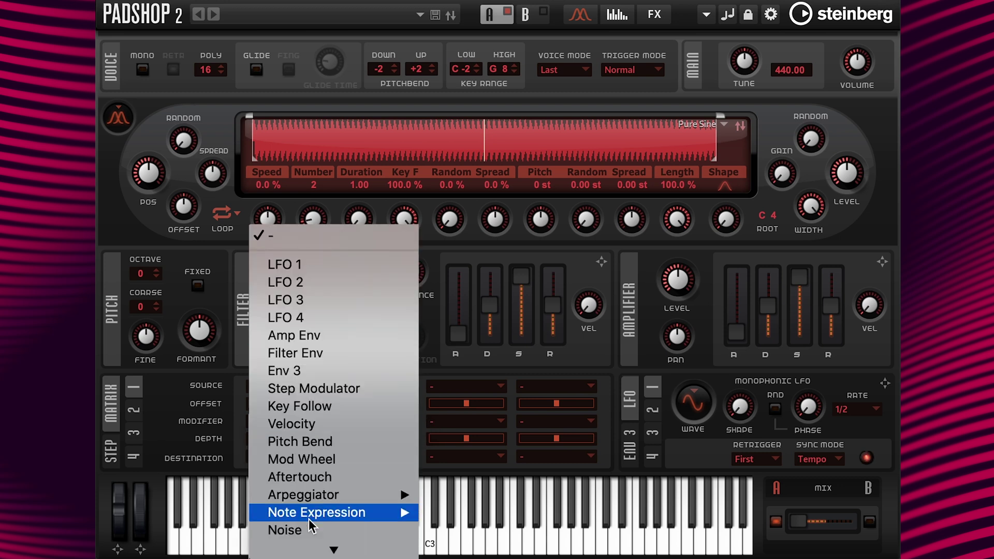
mouse_move(355, 548)
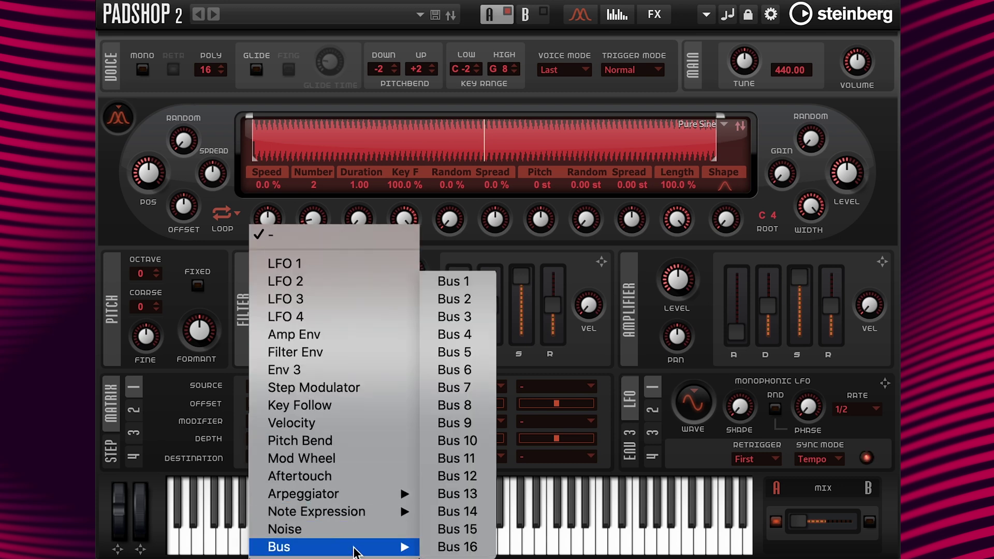
left_click(461, 283)
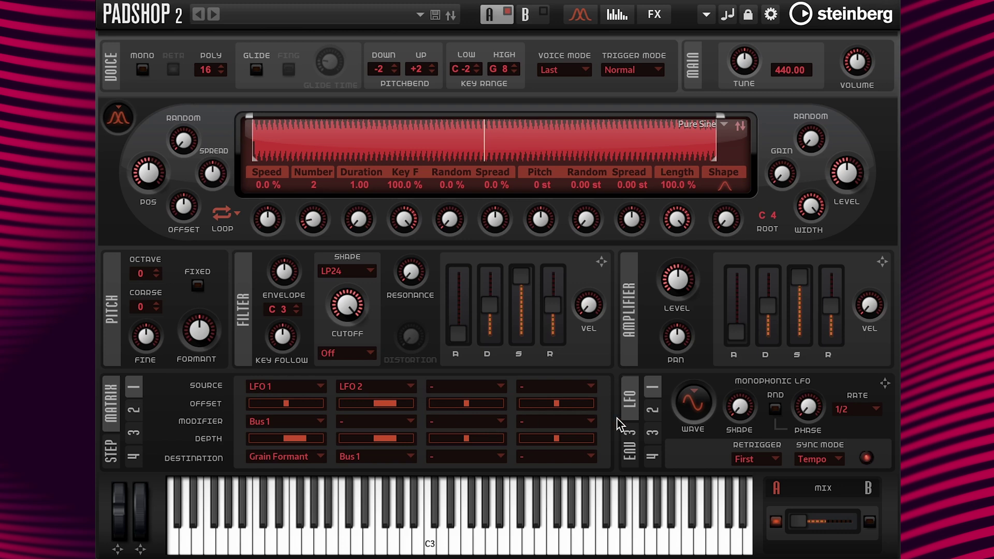
Step: Show LFO 2's settings and set its rate to 30 Hz
left_click(651, 413)
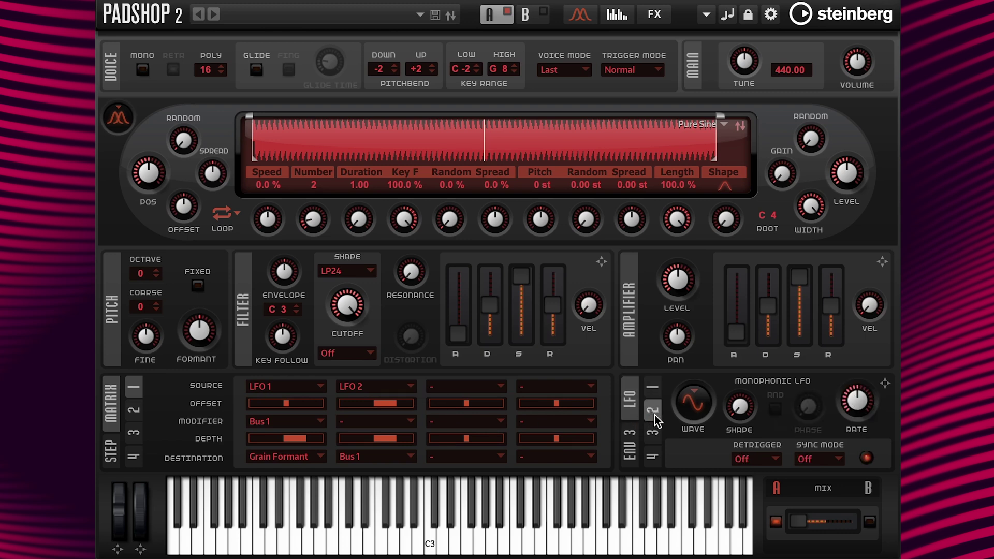
left_click(847, 431)
type("30")
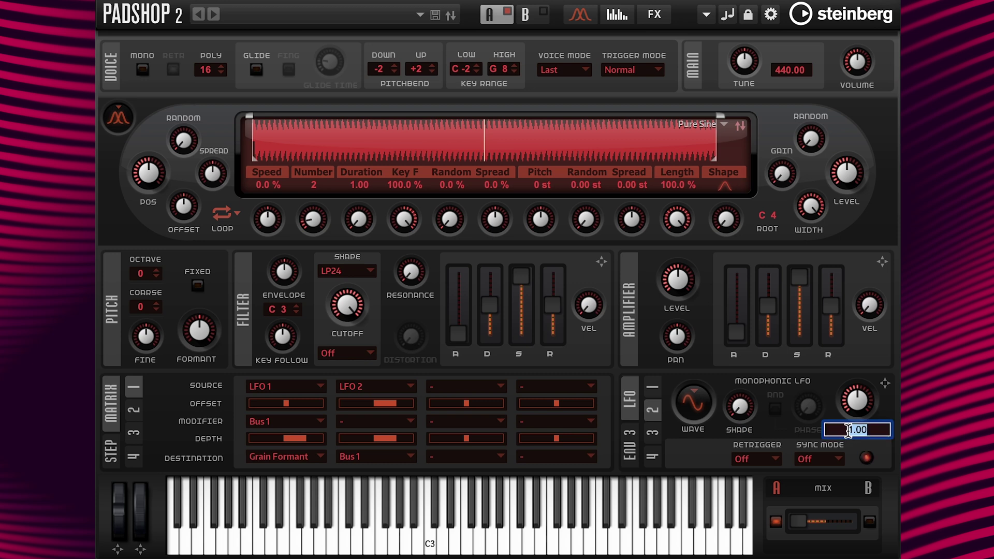
key("Return")
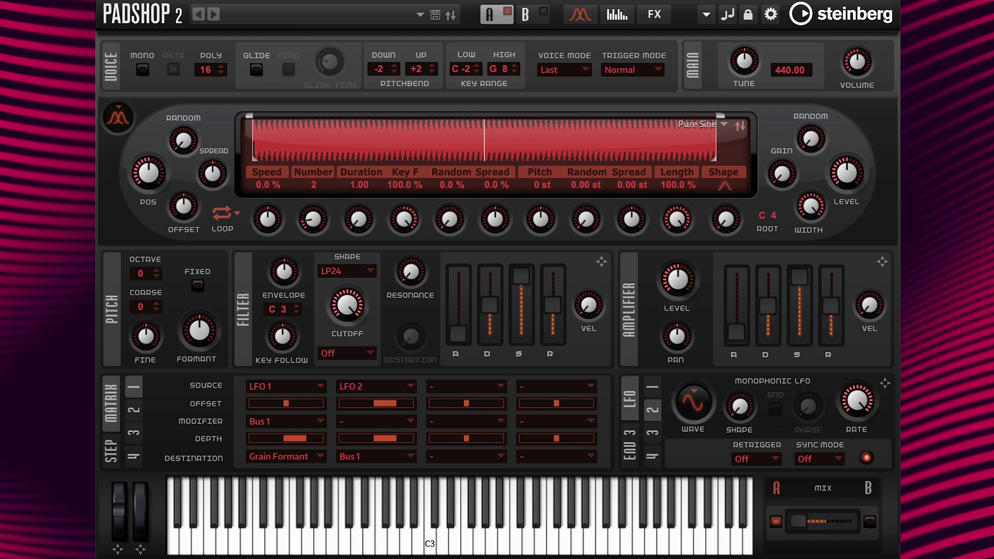
Step: Make LFO 2 retrigger on First, sync to Tempo, and run at a 1/16 rate
left_click(775, 464)
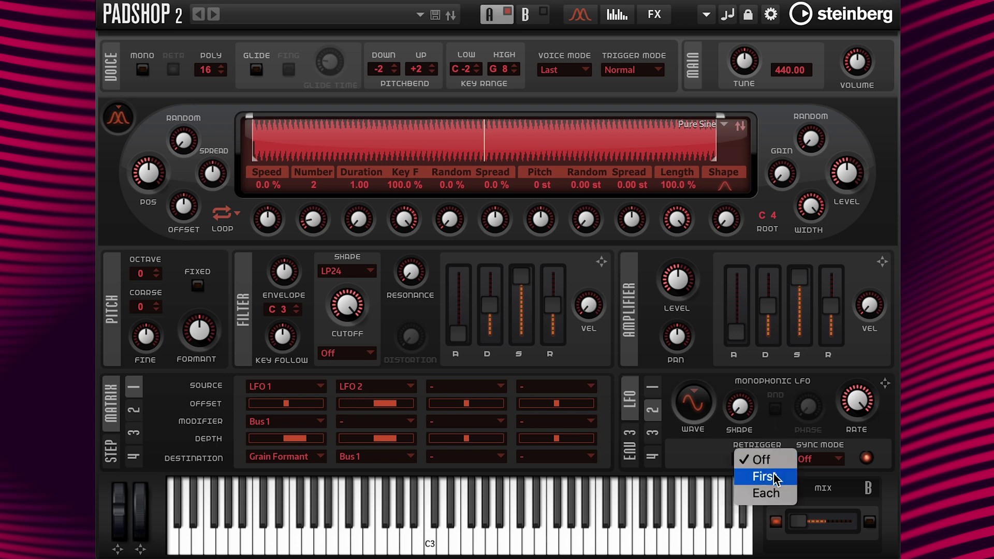
left_click(773, 474)
left_click(831, 462)
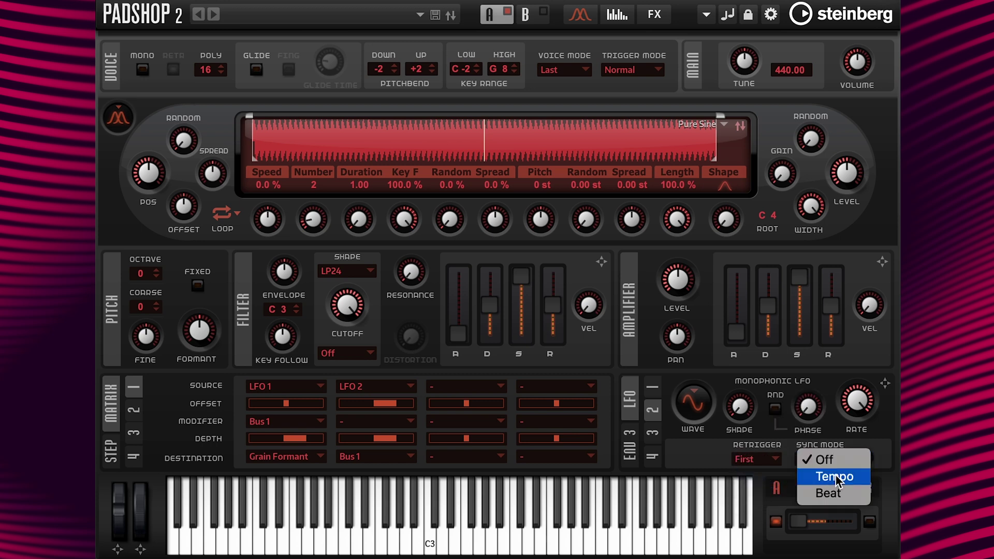
left_click(836, 475)
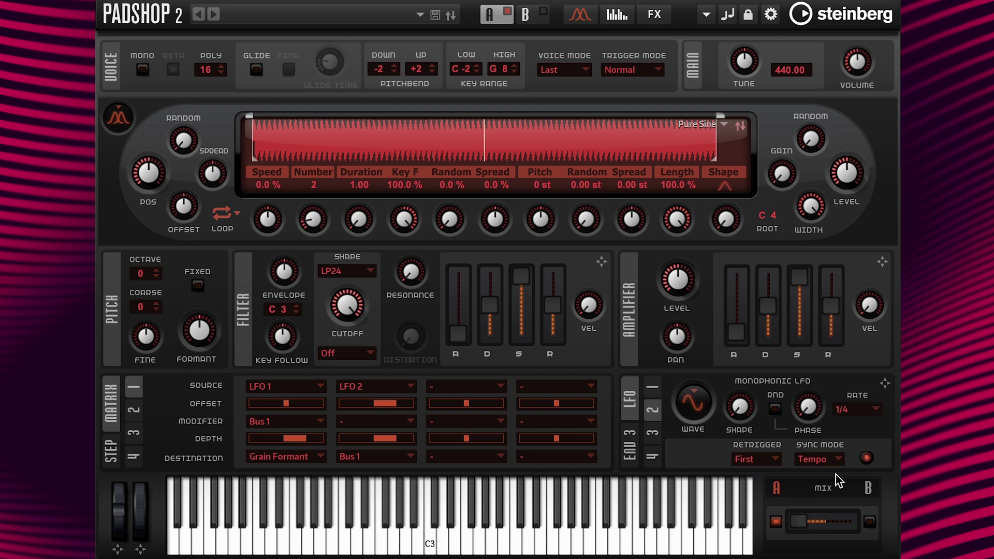
left_click(874, 409)
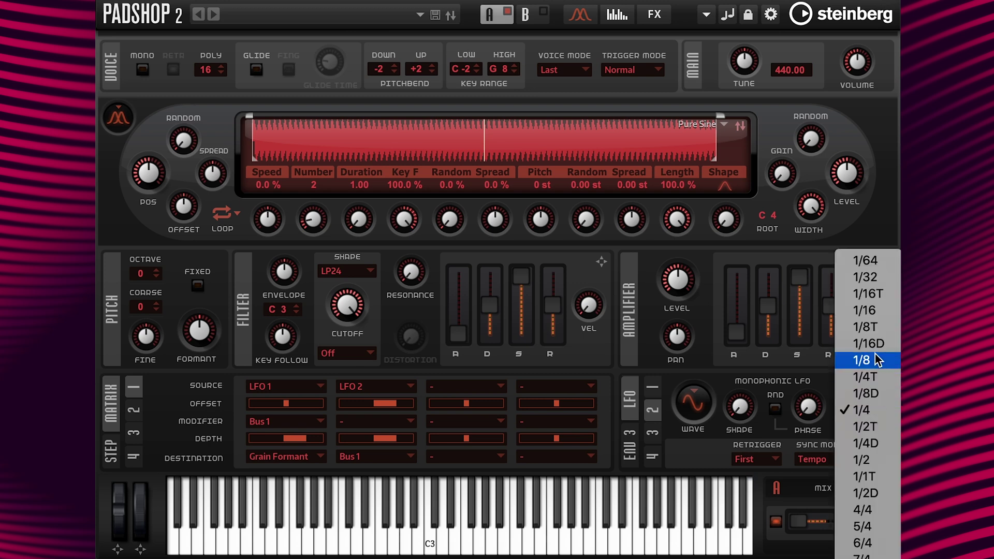
left_click(875, 313)
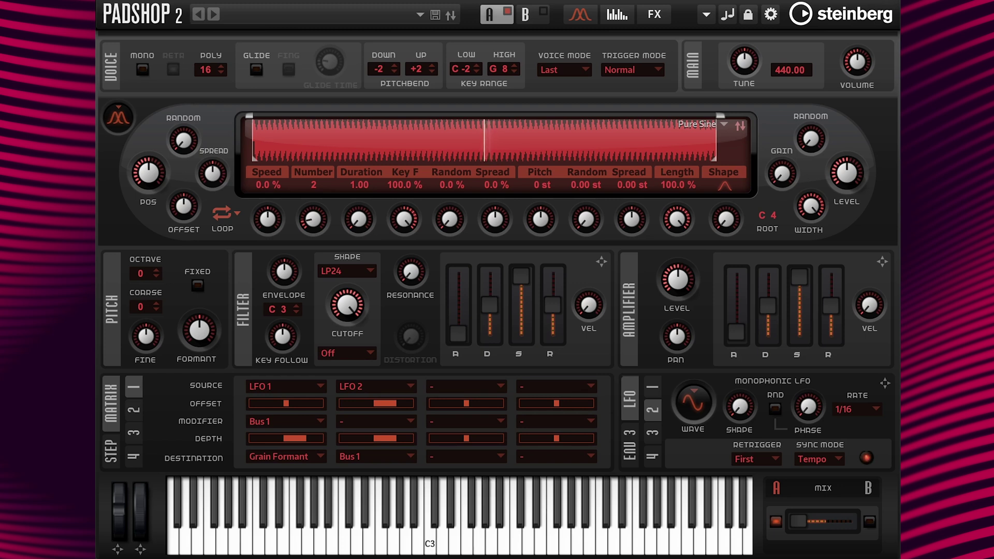
Step: Change matrix slot 1's destination to Grain Duration
left_click(284, 457)
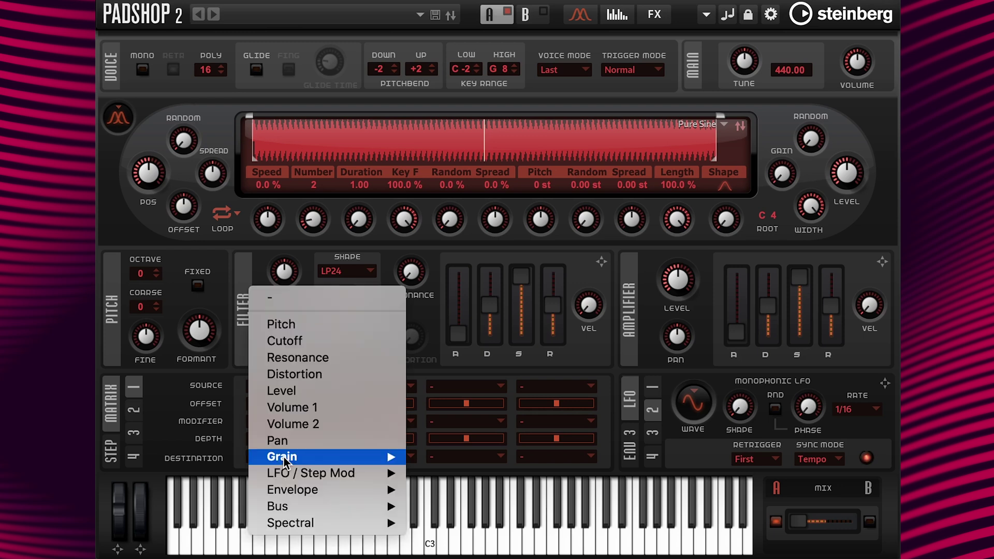
mouse_move(401, 456)
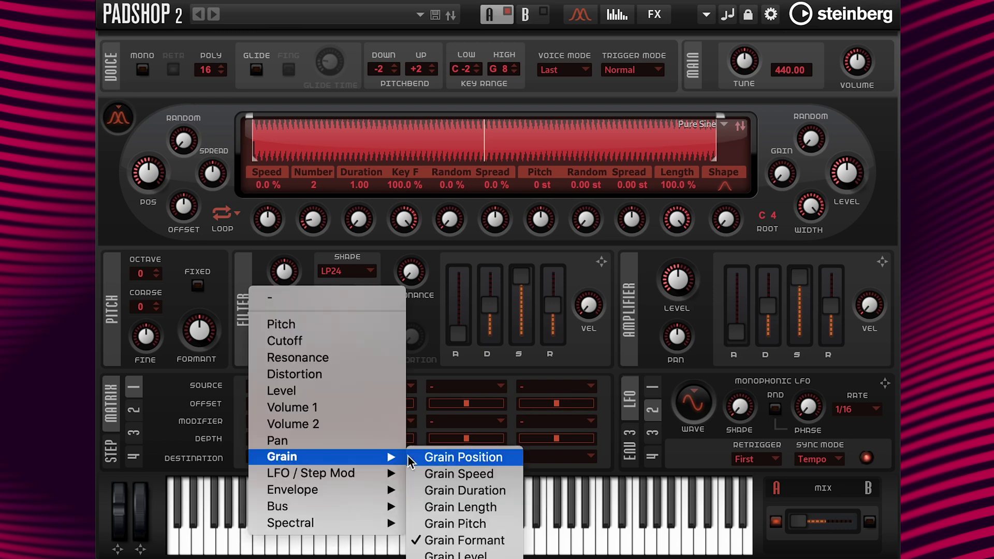
left_click(469, 491)
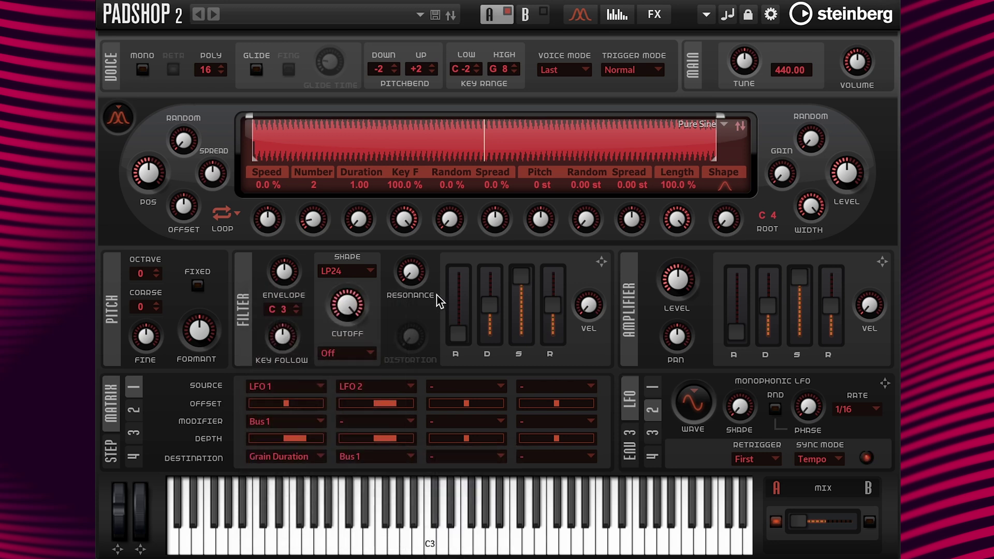
Step: Set grain Duration to 1000, then back to 1.00
double_click(360, 185)
type("1000")
key("Return")
double_click(359, 185)
type("1")
key("Return")
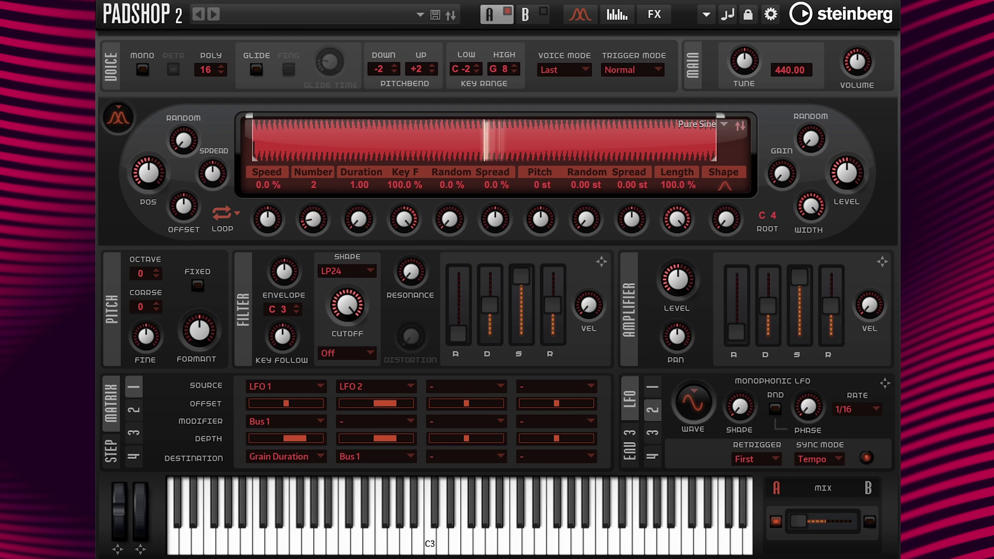
Step: Route slot 1 to Grain Length with depth 5.0, then switch it to Grain Speed
left_click(295, 457)
mouse_move(391, 457)
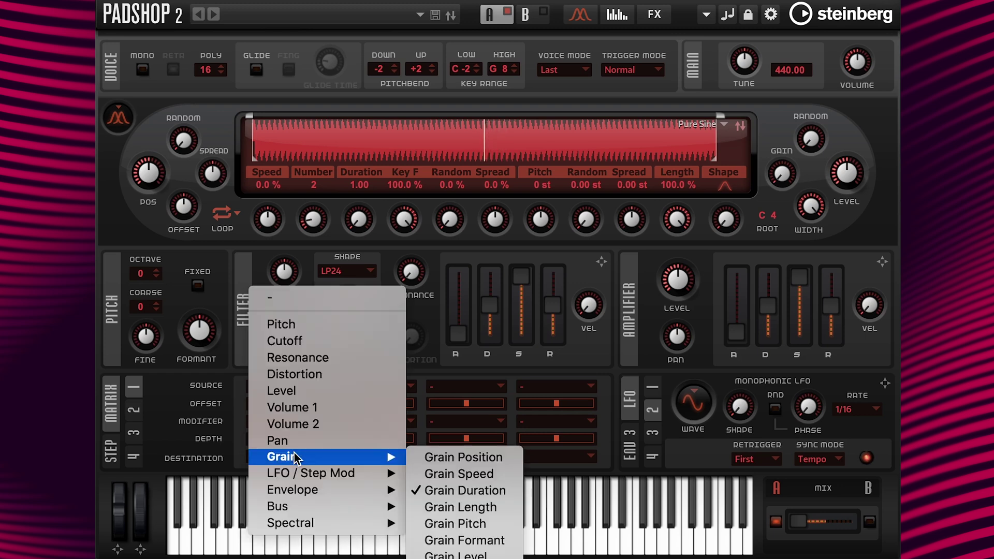
left_click(480, 506)
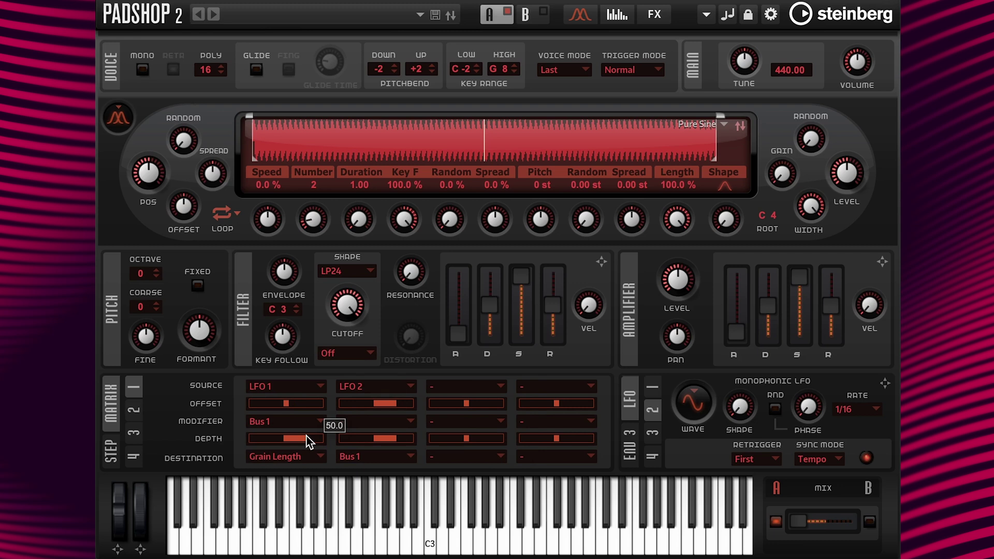
left_click_drag(306, 436, 245, 439)
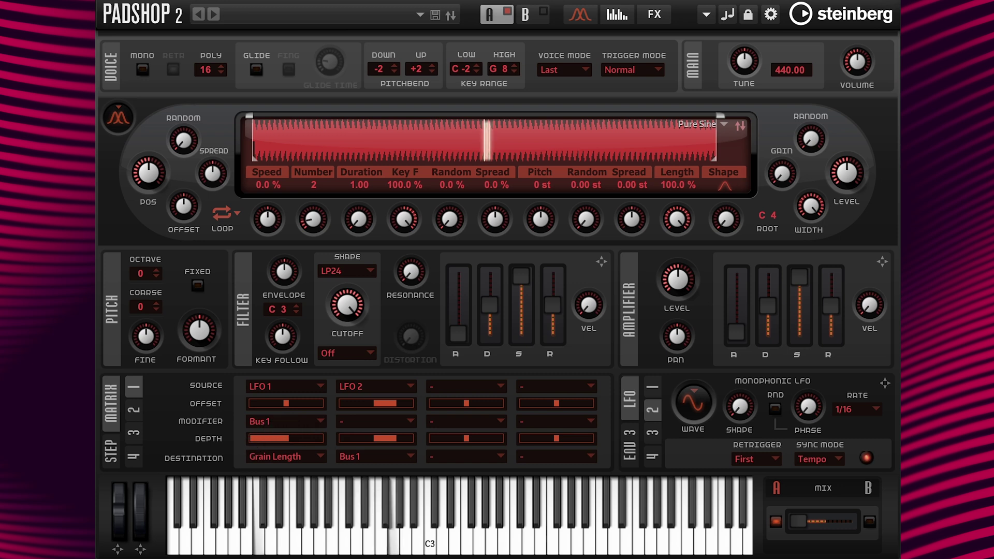
left_click(292, 458)
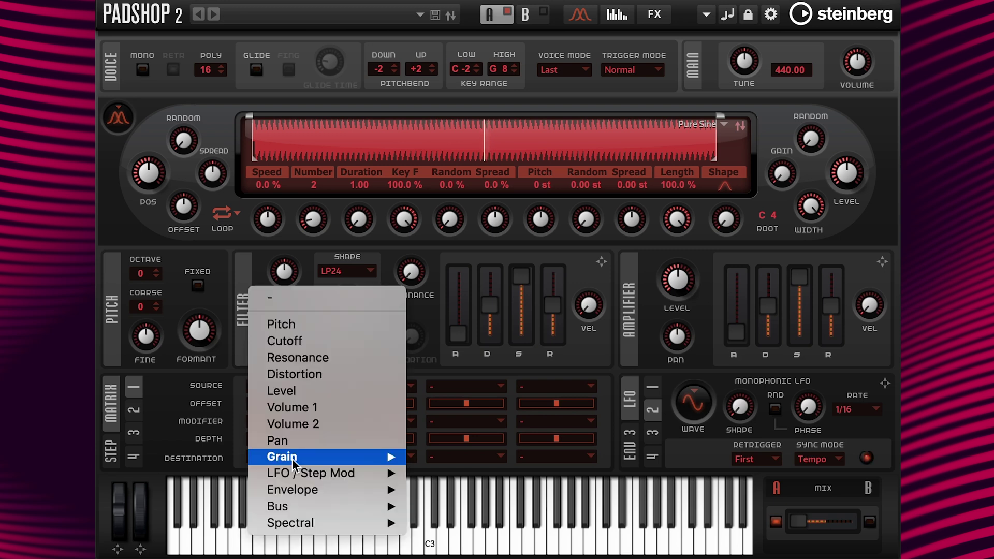
mouse_move(292, 458)
left_click(453, 469)
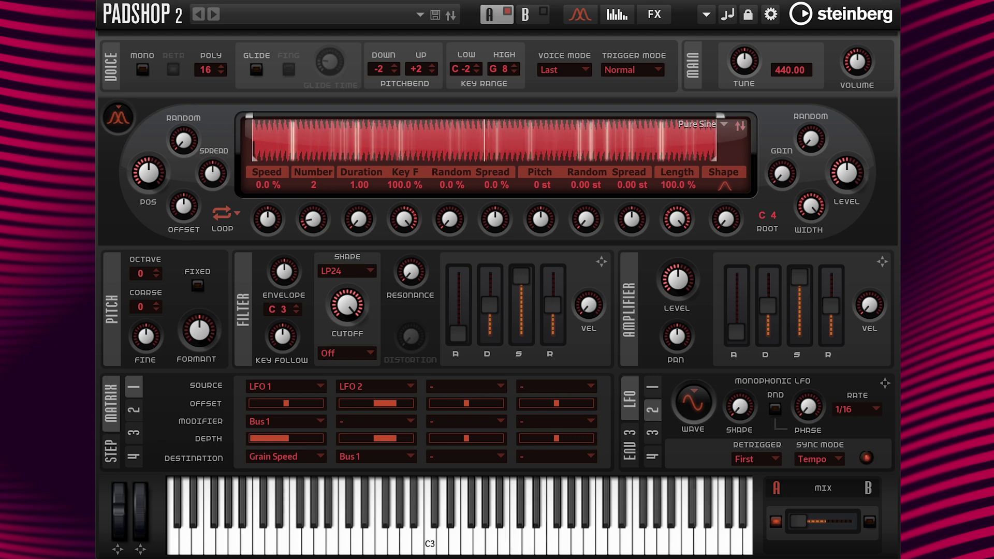
Step: Switch the oscillator to spectral mode and load Hi Multi Saw 1 from 03 Multi Waves
left_click(117, 122)
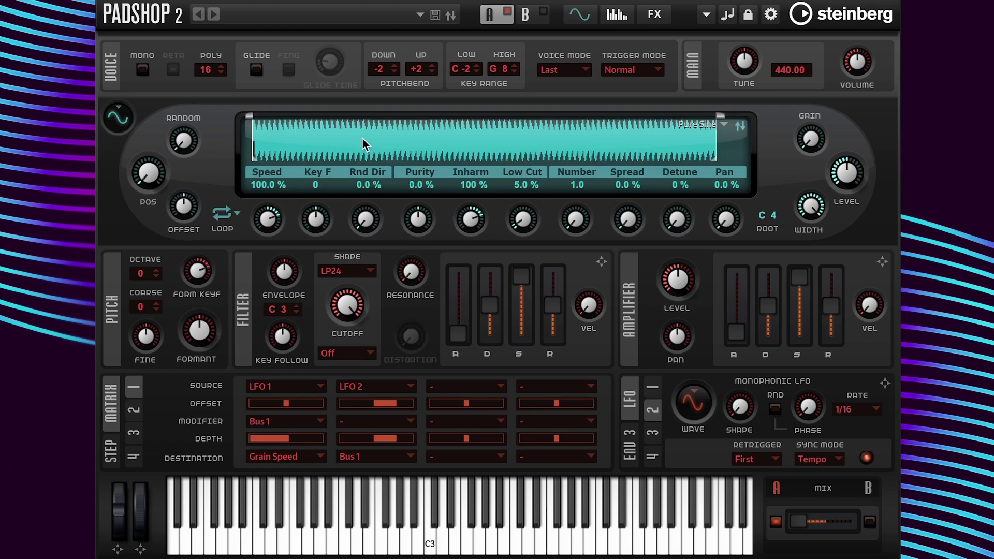
left_click(723, 124)
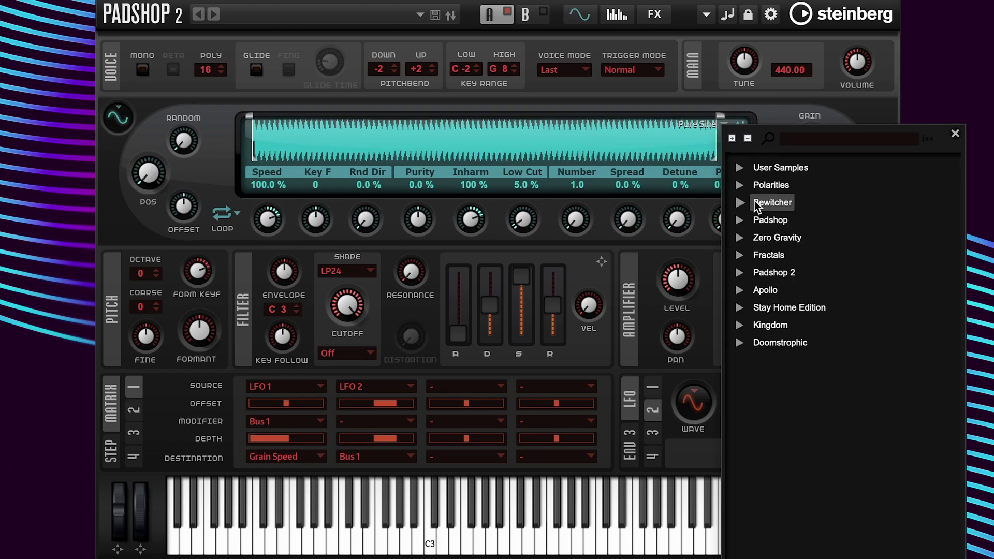
left_click(740, 273)
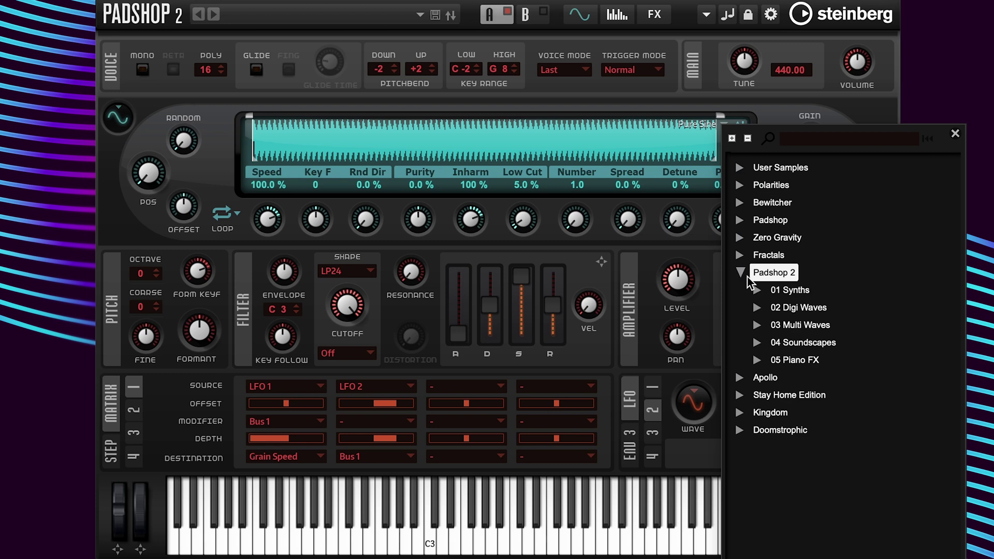
left_click(756, 326)
double_click(815, 552)
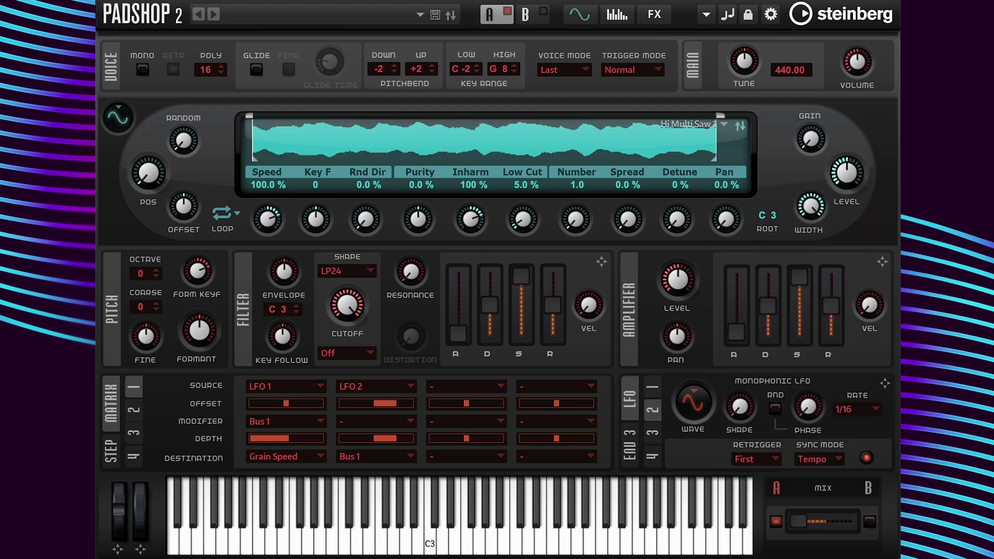
Step: Route slot 1 to Spectral Formant Shift and raise its depth to about -14
left_click(269, 458)
mouse_move(270, 455)
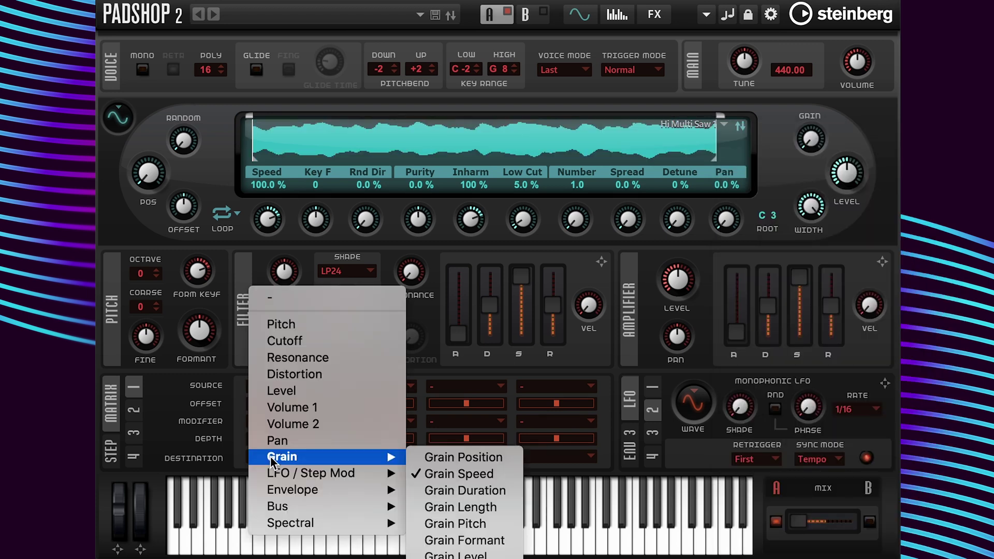
mouse_move(292, 520)
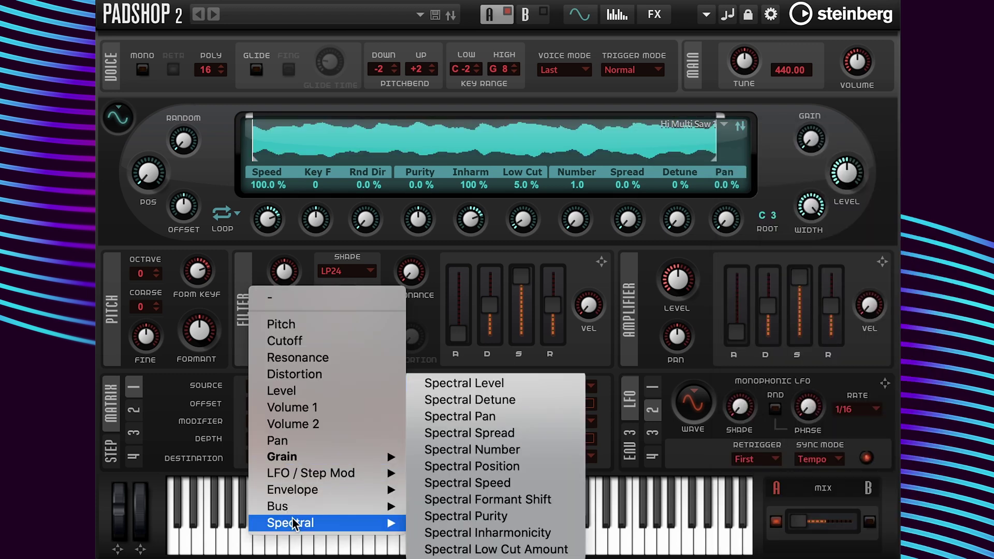
left_click(473, 500)
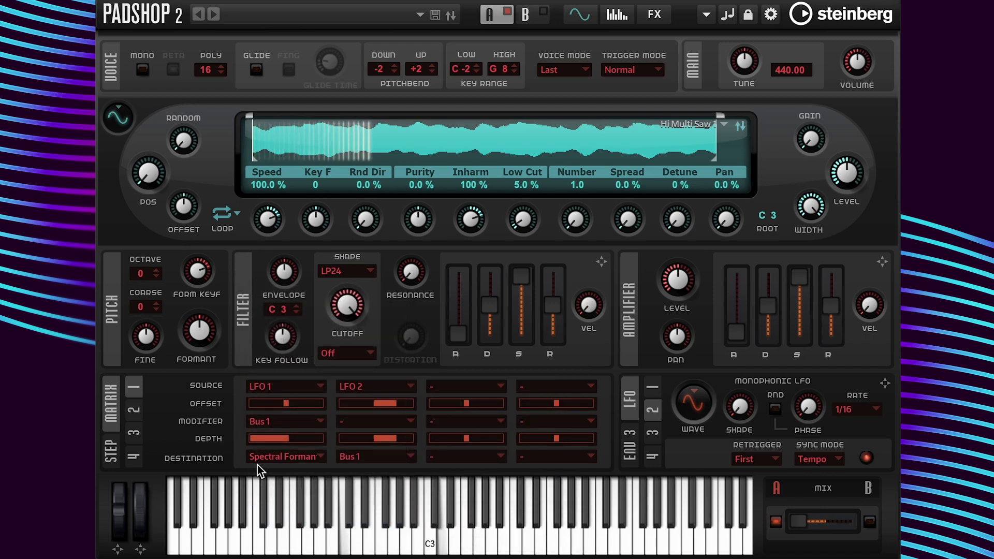
mouse_move(253, 439)
left_click_drag(252, 439, 259, 440)
left_click_drag(262, 440, 272, 448)
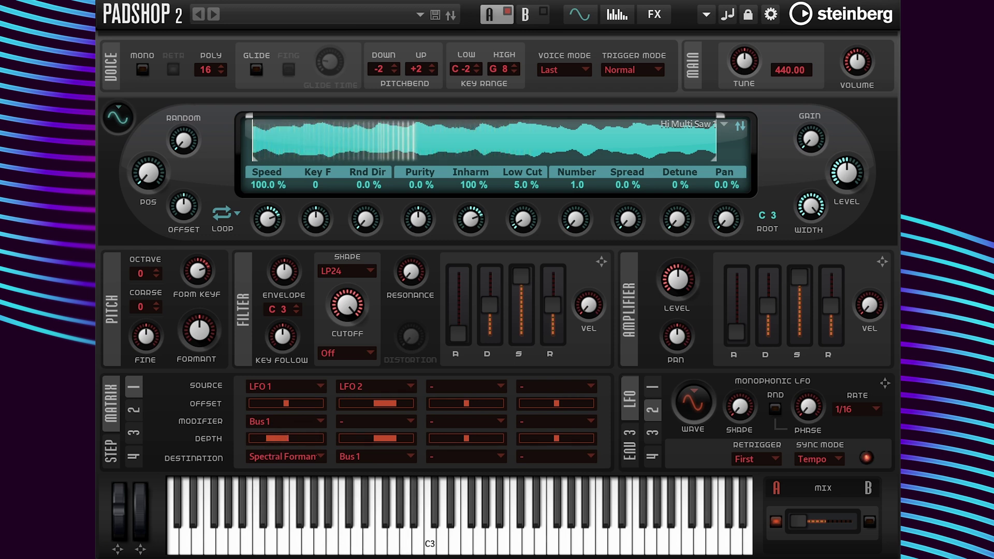
Step: Retarget slot 1 to Spectral Purity, raise Purity, and set slot depth to -22.5
left_click(291, 452)
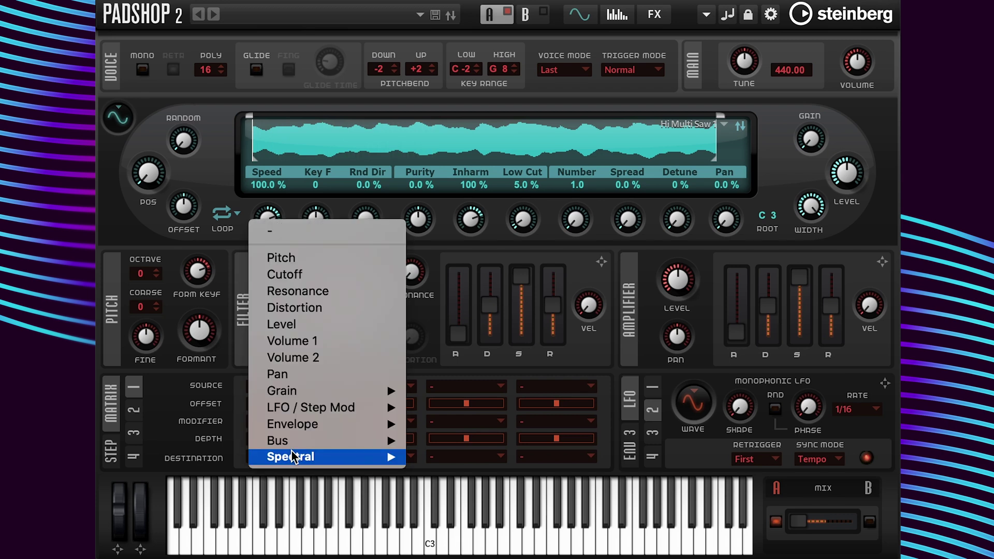
mouse_move(365, 454)
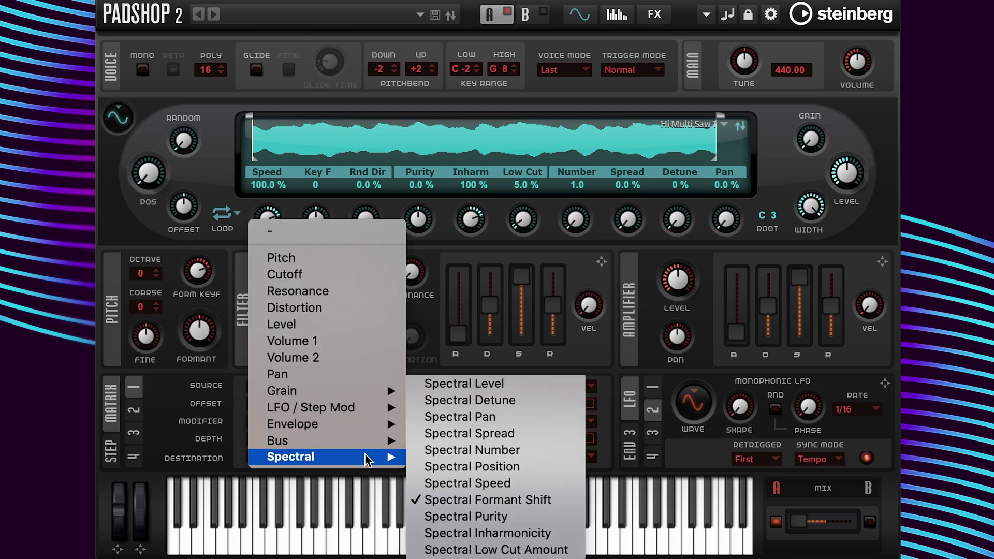
left_click(485, 511)
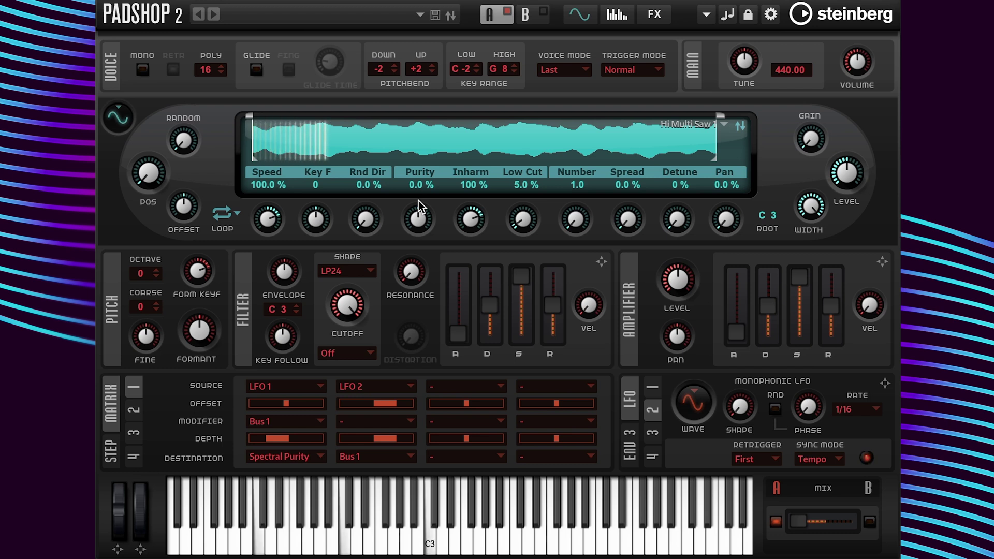
left_click_drag(415, 214, 433, 177)
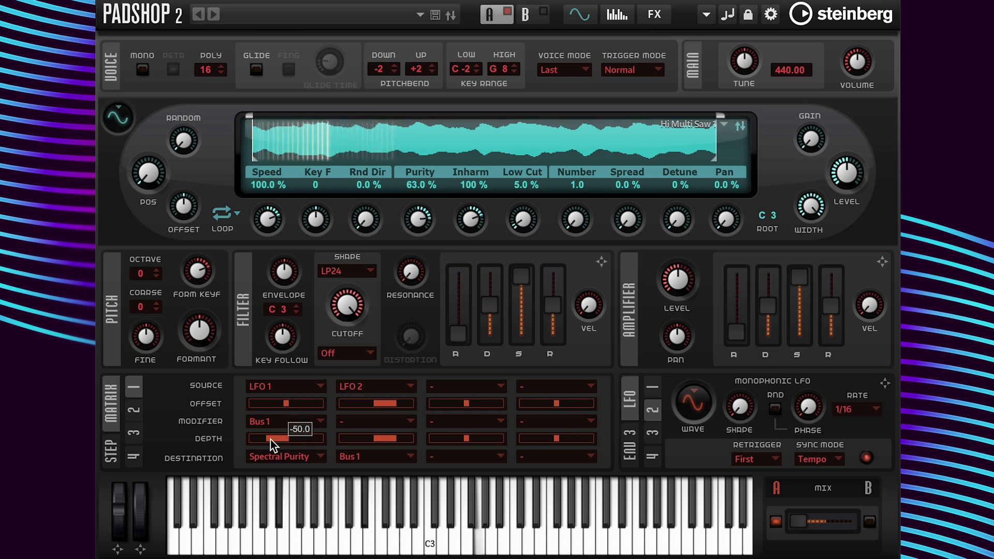
mouse_move(266, 439)
left_click_drag(266, 439, 302, 440)
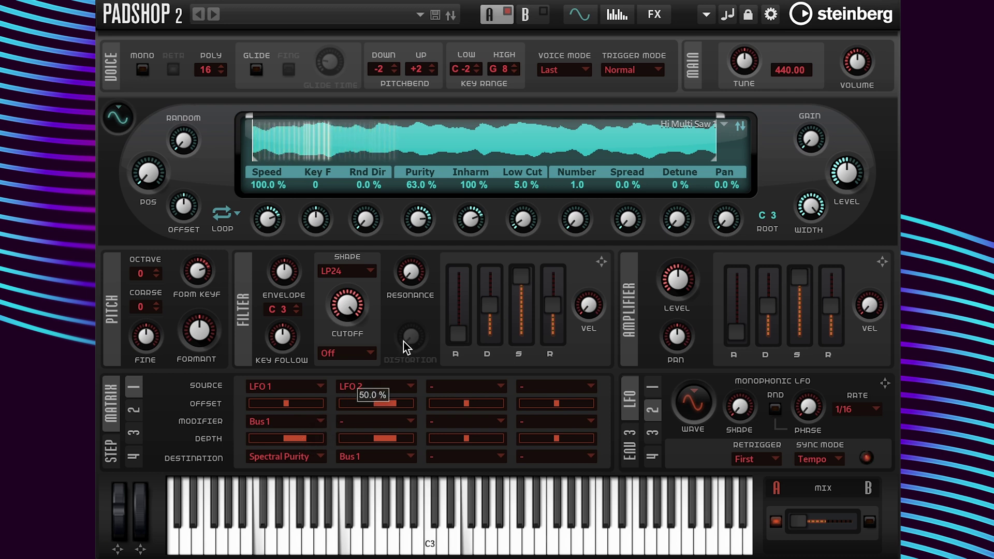
Step: Turn the spectral Purity down and set it to 0.0 %
left_click_drag(421, 222, 449, 212)
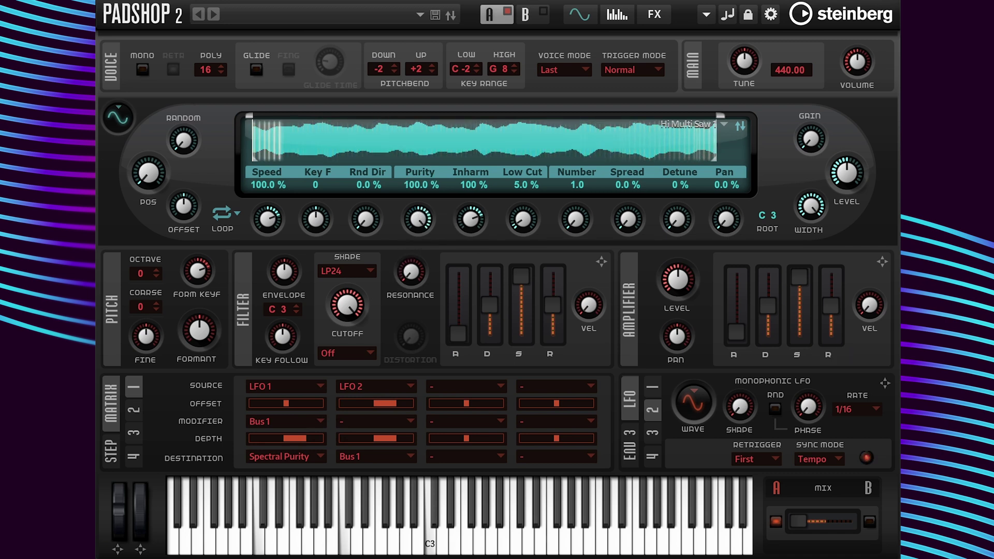
left_click(415, 185)
type("0")
key("Return")
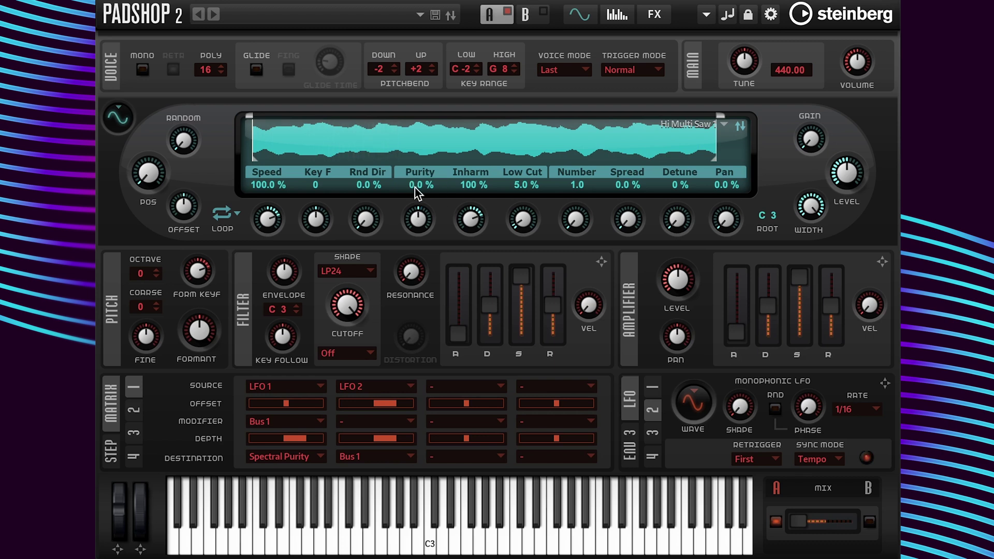
Step: Route slot 1 to Pan and switch the oscillator back to granular mode
left_click(294, 457)
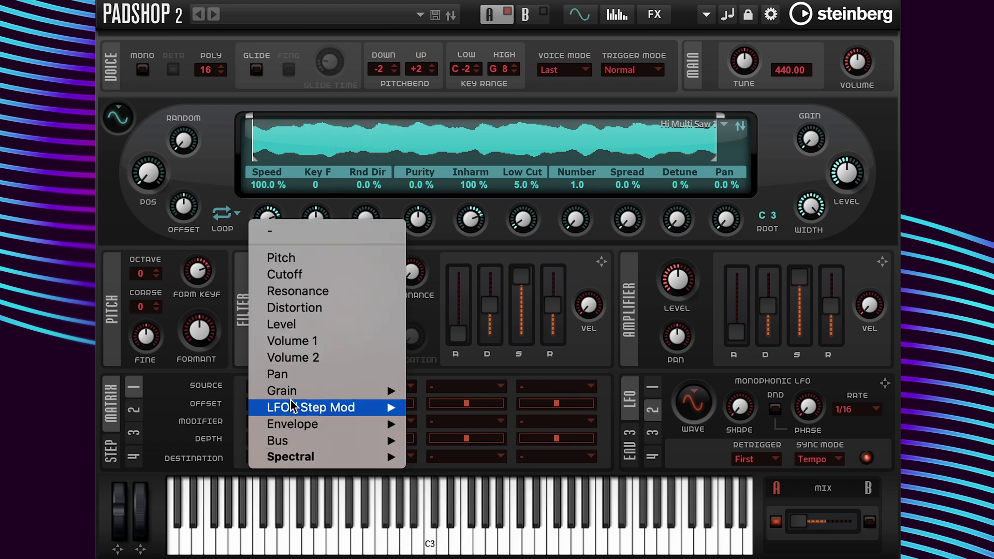
left_click(290, 380)
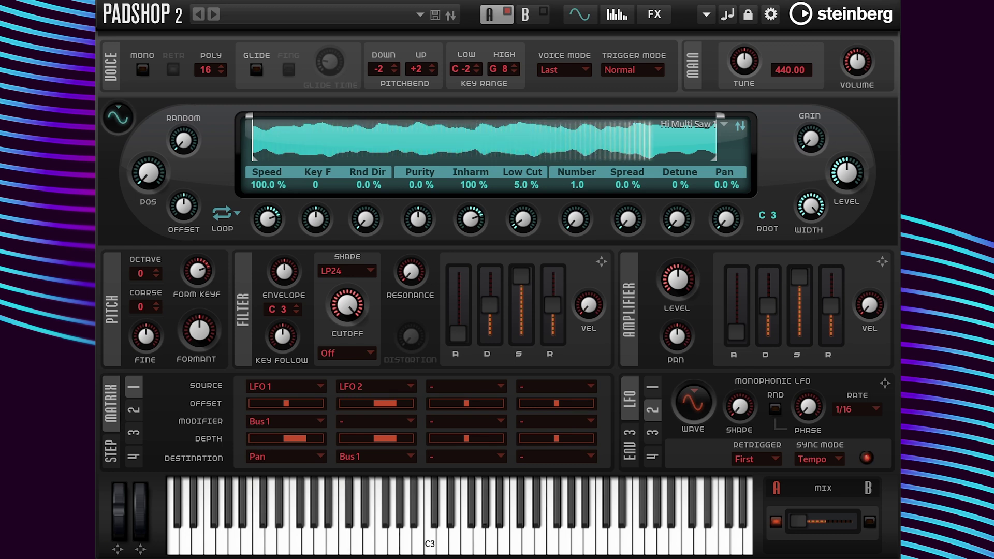
left_click(118, 119)
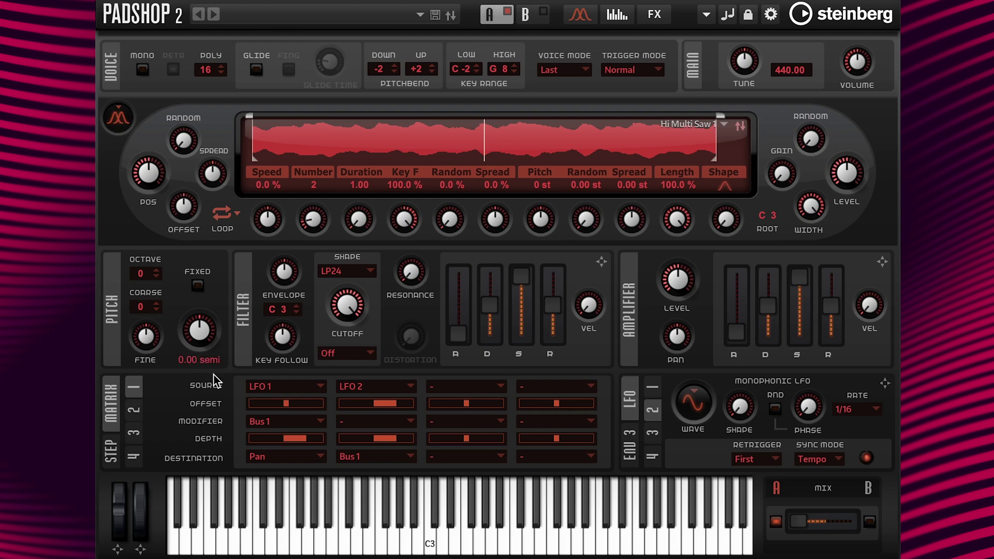
Step: Route slot 1 to filter Cutoff, with cutoff at 500 Hz and depth 62.5
left_click(256, 456)
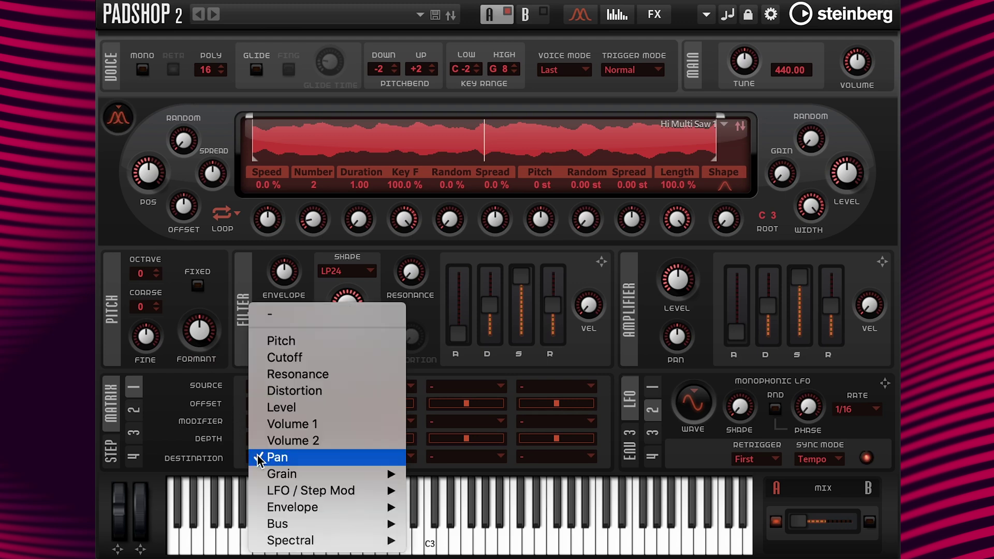
left_click(281, 363)
double_click(343, 335)
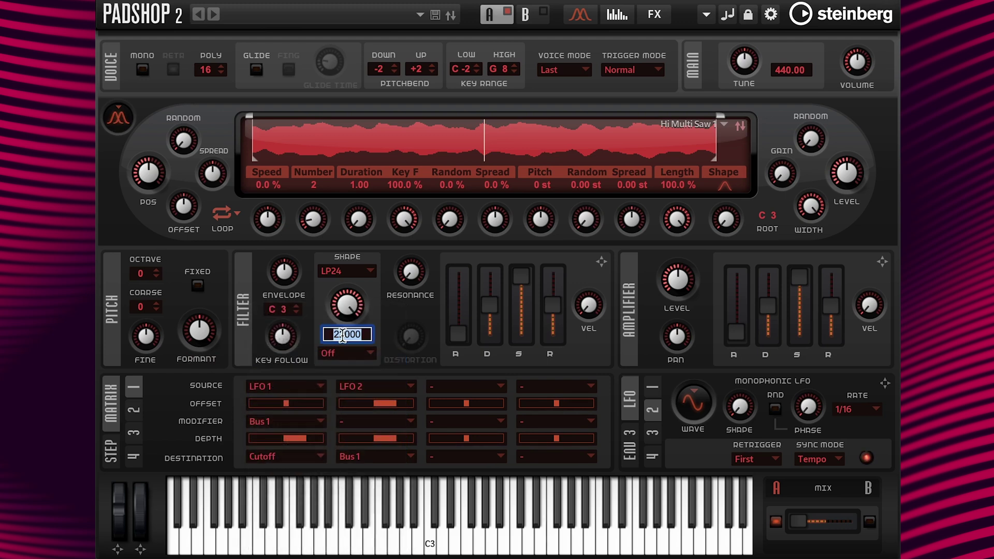
key("Return")
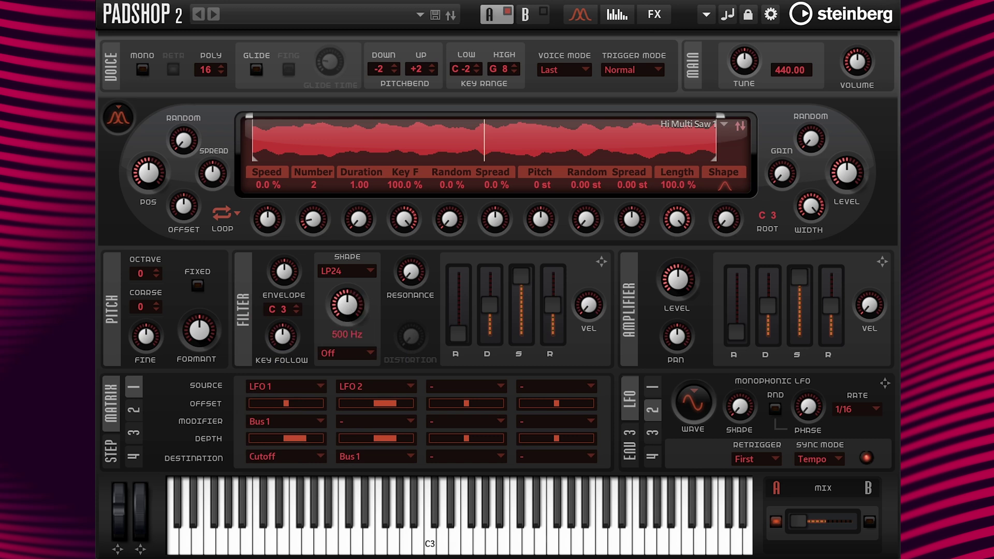
left_click_drag(303, 442, 322, 446)
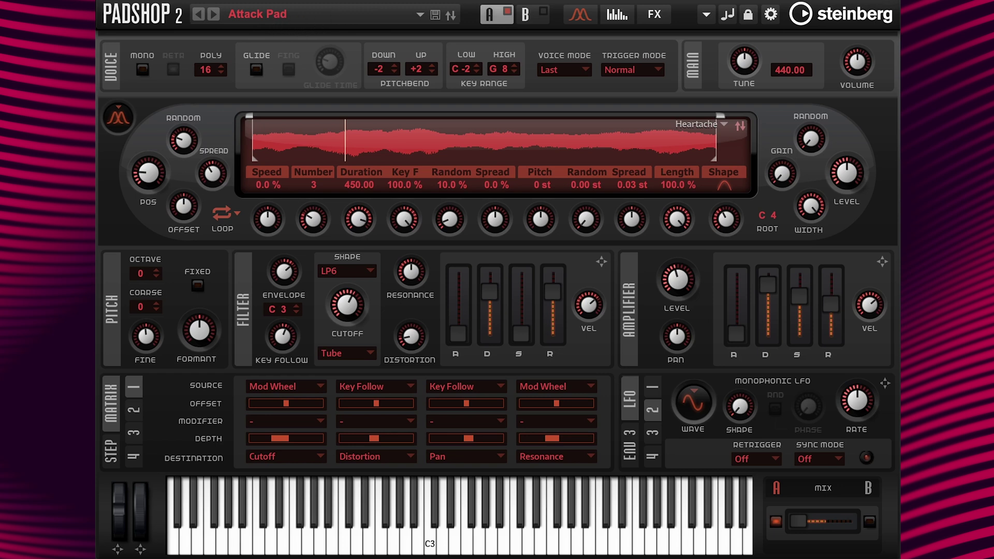
Step: Show the second matrix page and drag LFO 1's handle onto the filter Cutoff knob
left_click(133, 411)
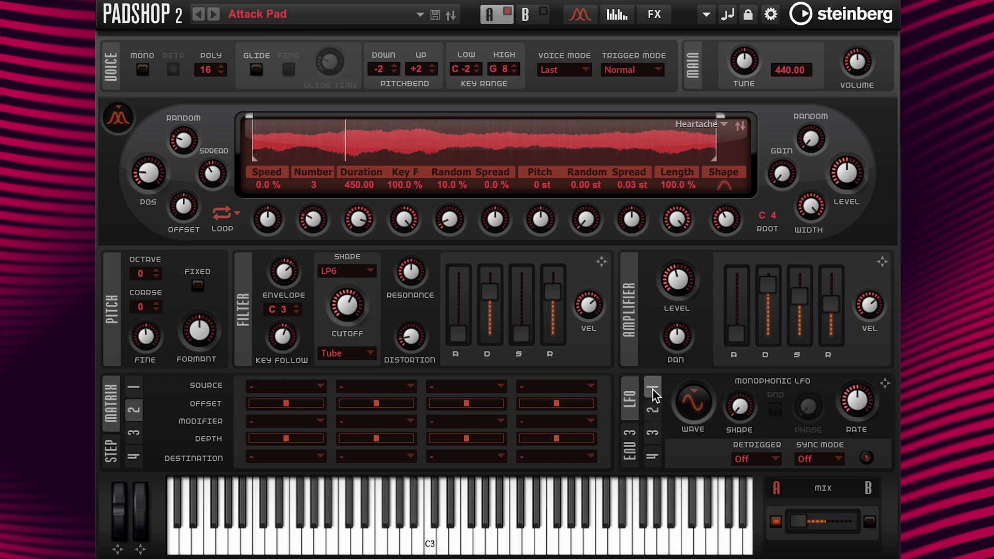
left_click_drag(885, 384, 347, 305)
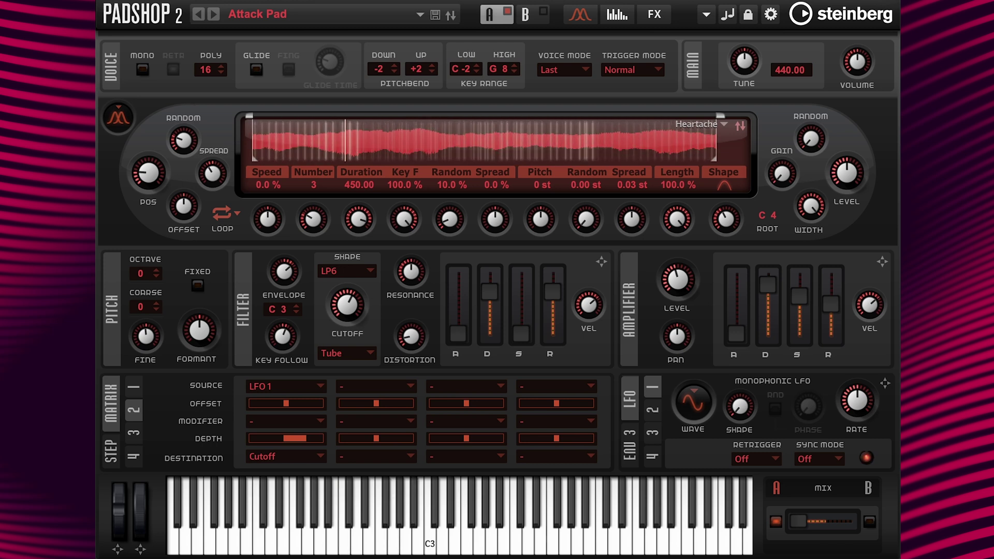
Step: Route LFO 2 to Bus 1 in matrix slot 2 with raised depth
left_click(381, 387)
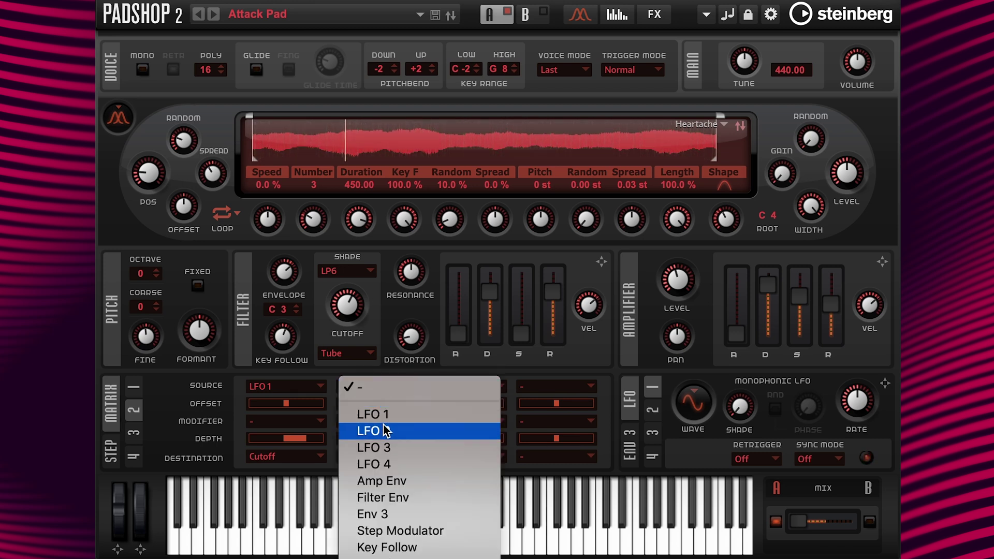
left_click(384, 429)
left_click(383, 458)
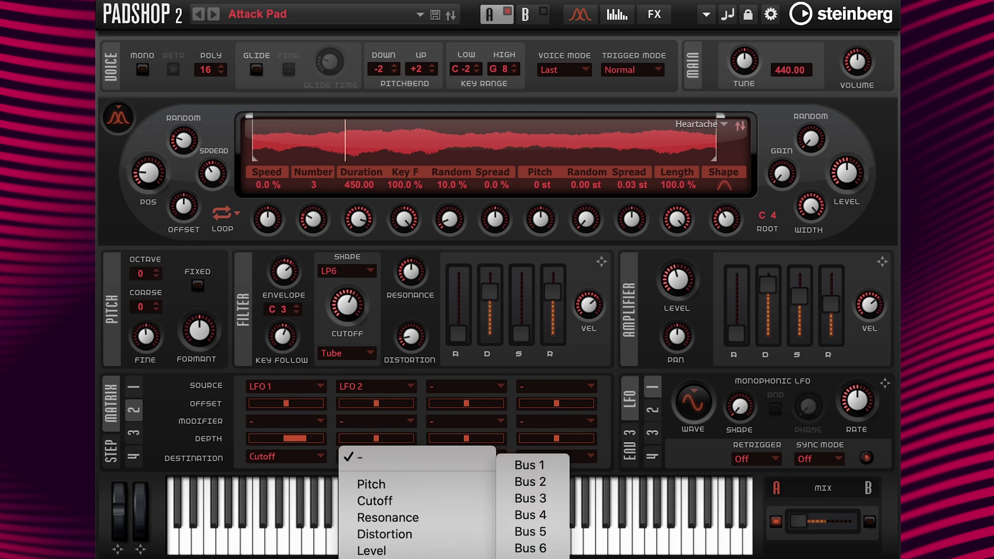
left_click(539, 469)
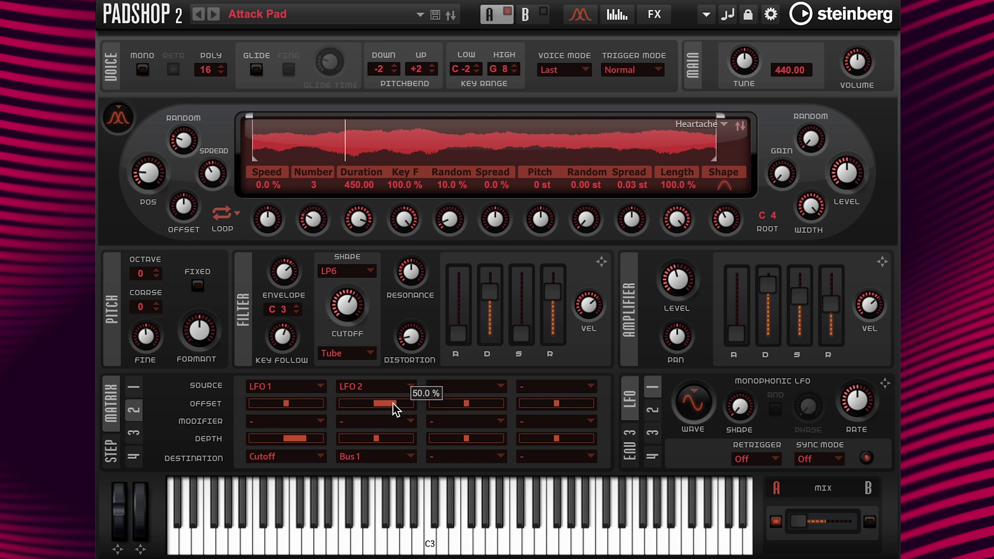
left_click_drag(395, 439, 396, 445)
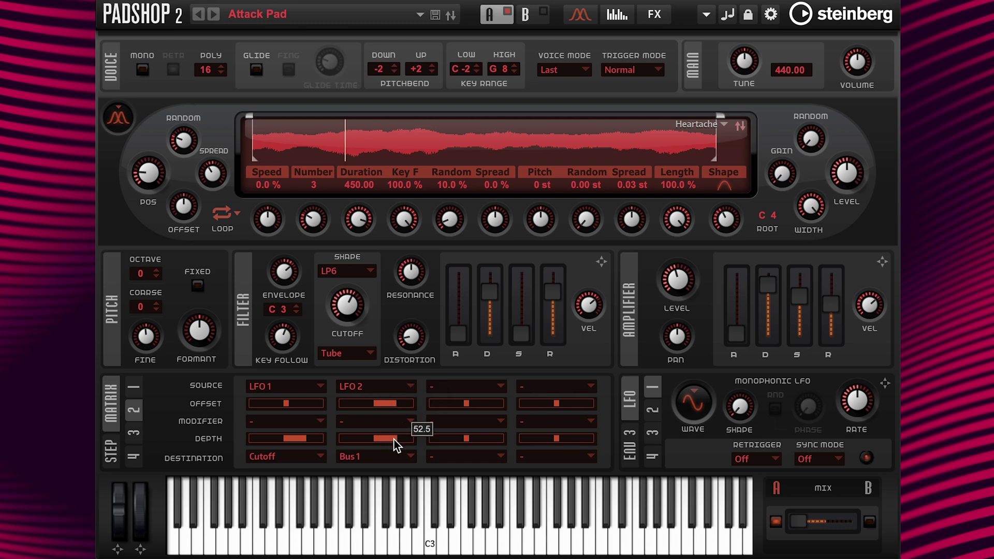
Step: Set matrix slot 1's modifier to Bus 1
left_click(287, 421)
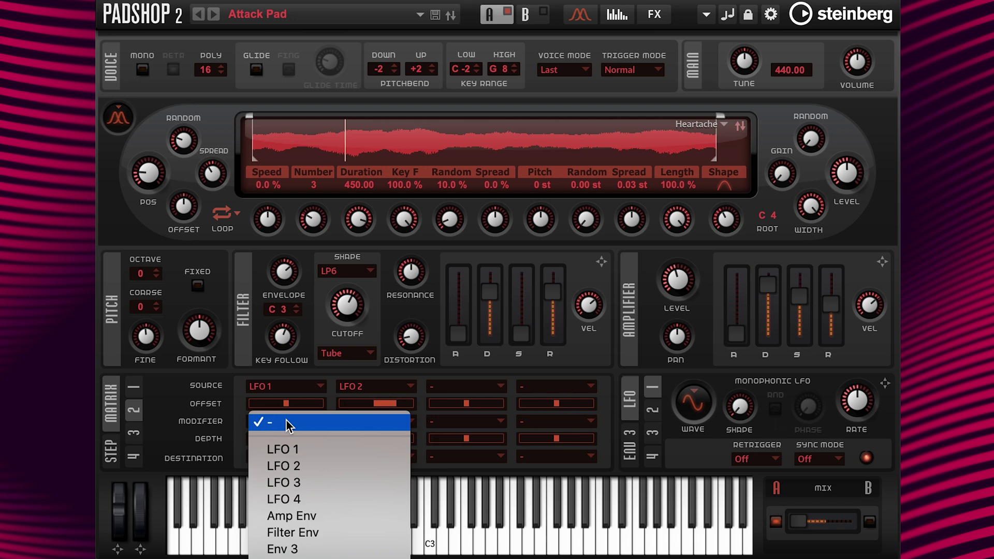
mouse_move(331, 556)
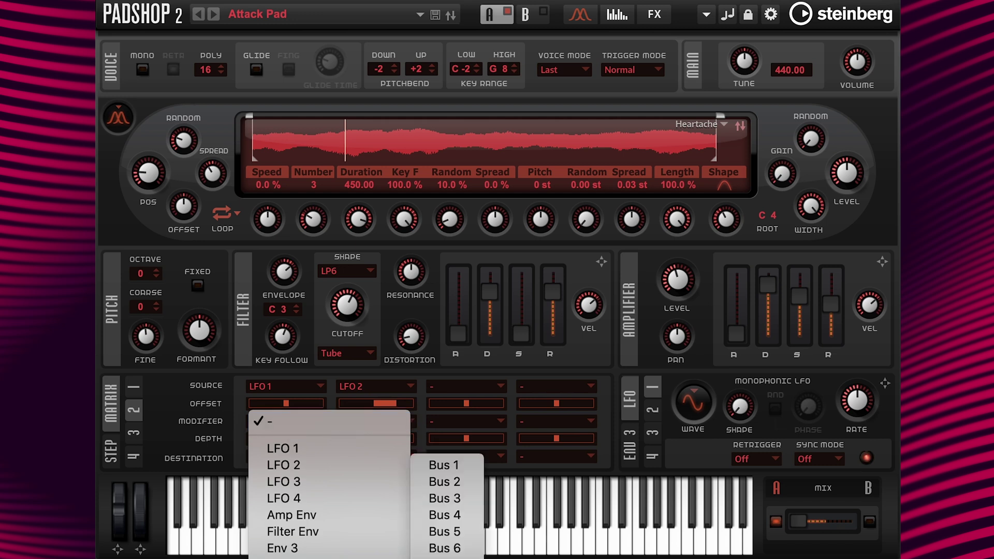
left_click(471, 459)
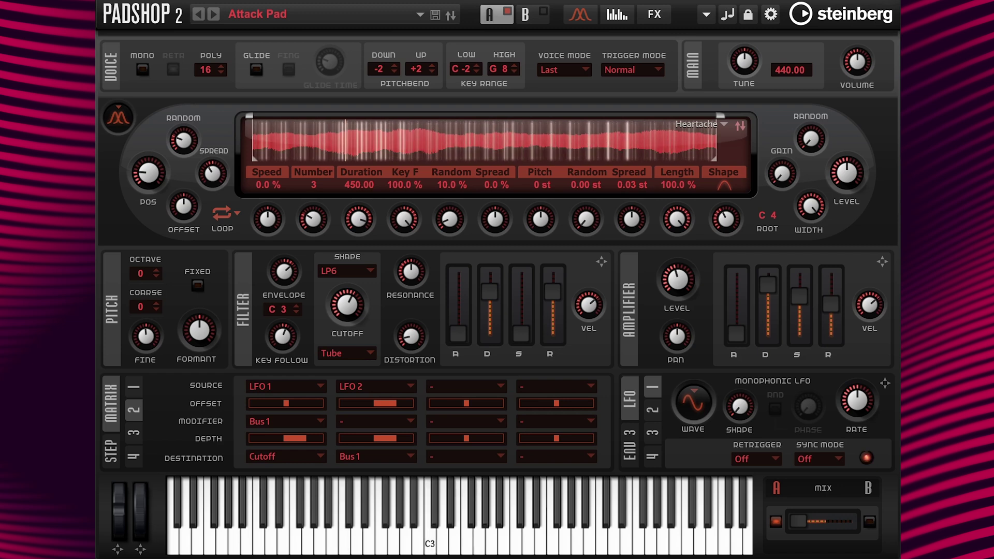
Step: Make LFO 2 retrigger on First and sync to Tempo
left_click(650, 412)
left_click(754, 459)
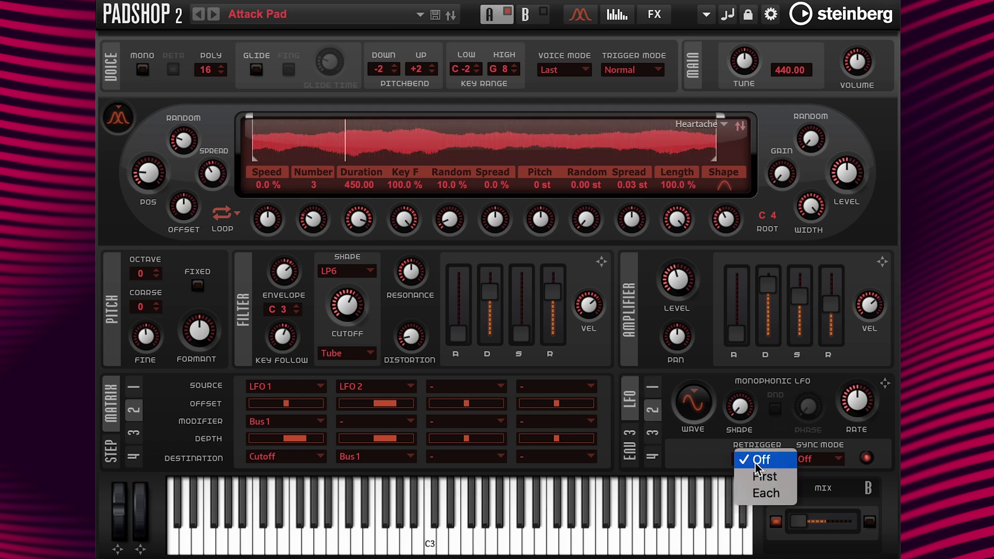
left_click(765, 477)
left_click(819, 459)
left_click(830, 475)
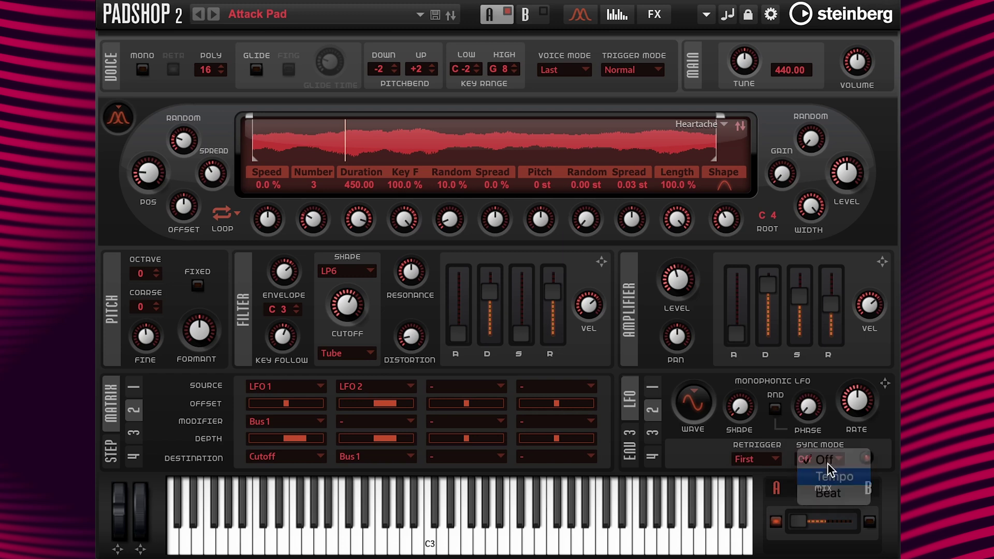
Step: Give LFO 2 a triangle waveform, then route LFO 3 to Pan
left_click(694, 399)
left_click(700, 402)
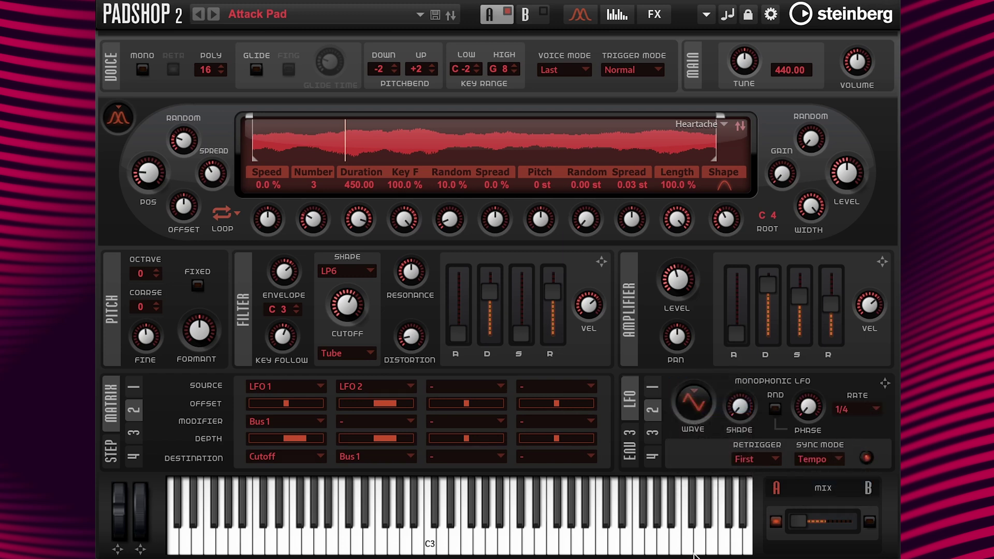
left_click(651, 437)
left_click_drag(886, 383, 677, 336)
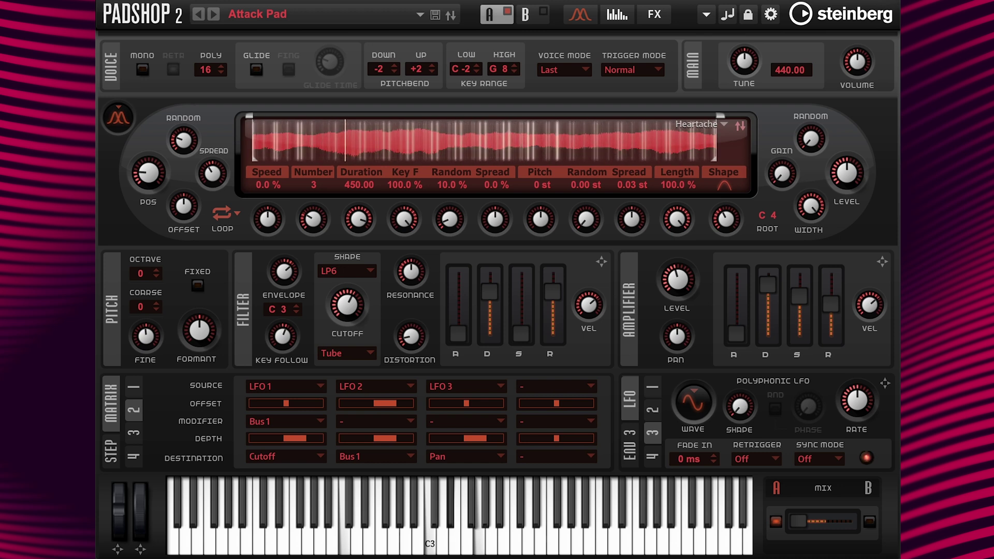
Step: Turn LFO 3's retrigger on, set its sync mode to Tempo, and choose a 1/16 rate
left_click(775, 459)
left_click(775, 477)
left_click(841, 460)
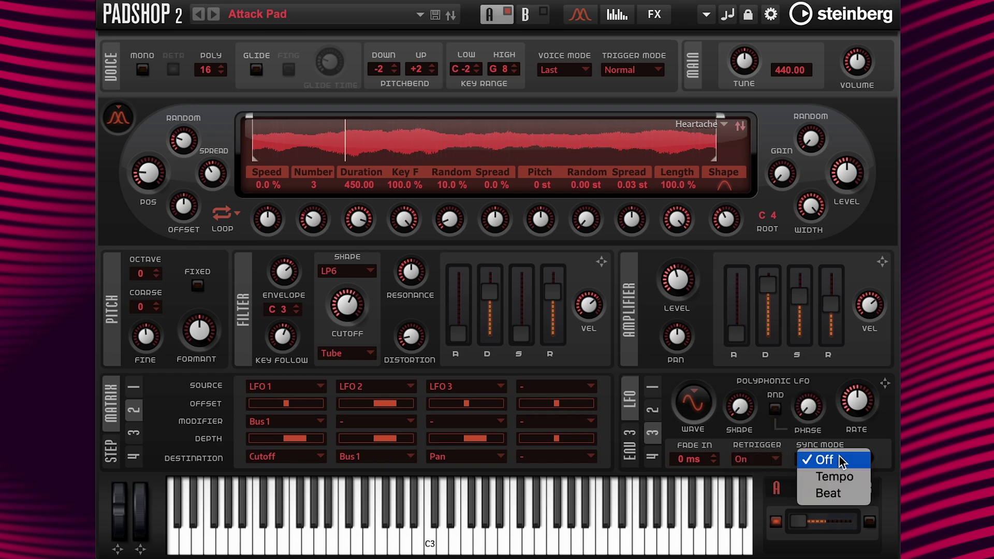
left_click(832, 475)
left_click(865, 415)
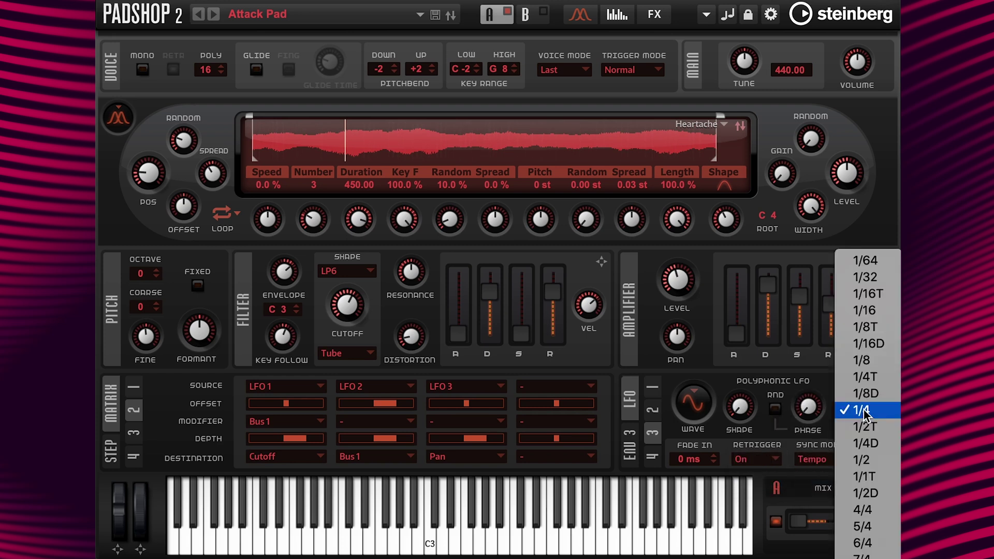
left_click(865, 312)
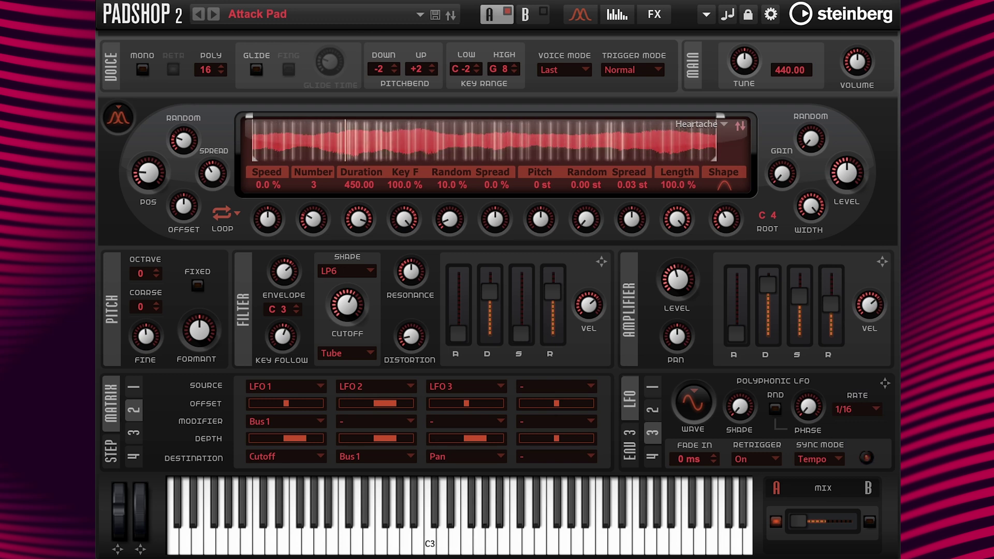
Step: Route LFO 4 to Bus 2 in matrix slot 4 and raise its offset
left_click(543, 389)
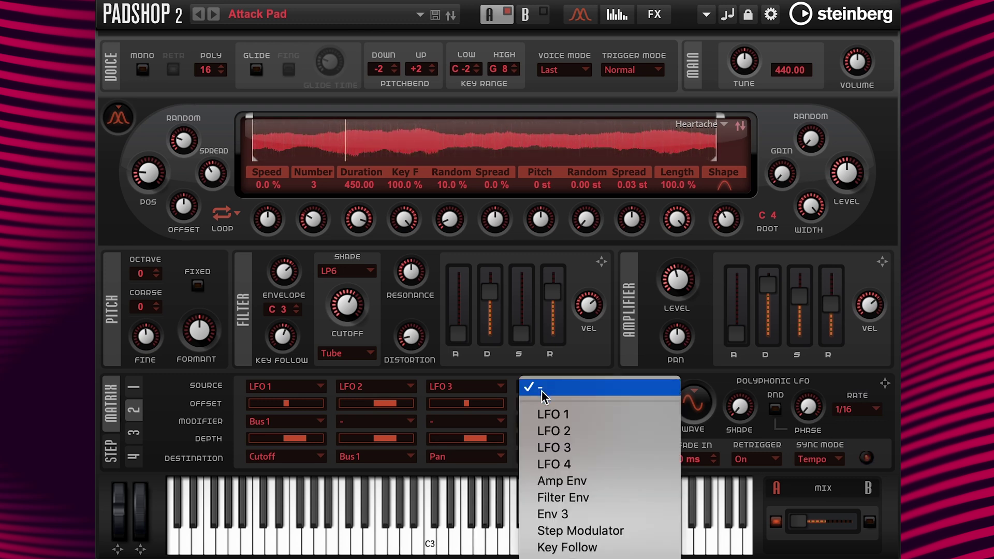
left_click(561, 462)
left_click(561, 456)
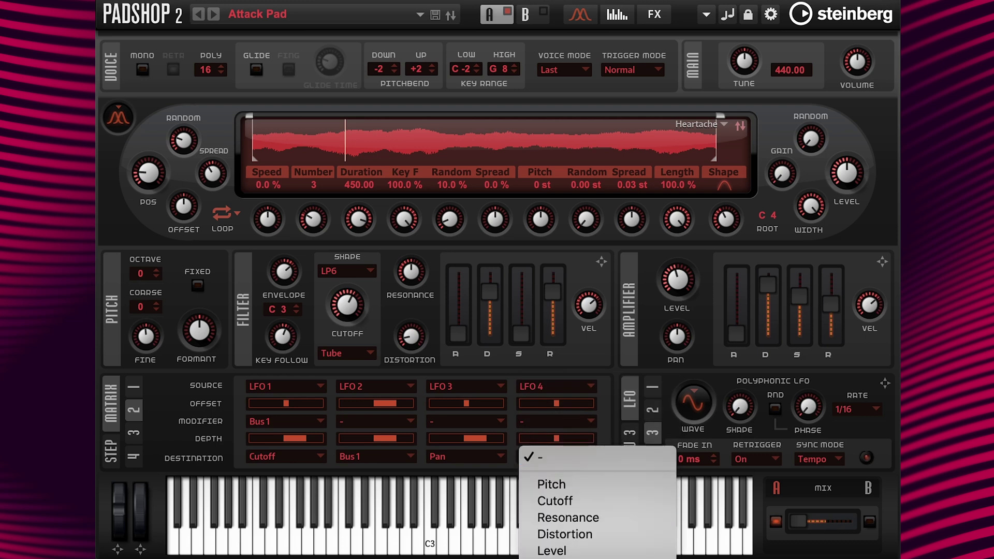
left_click(731, 483)
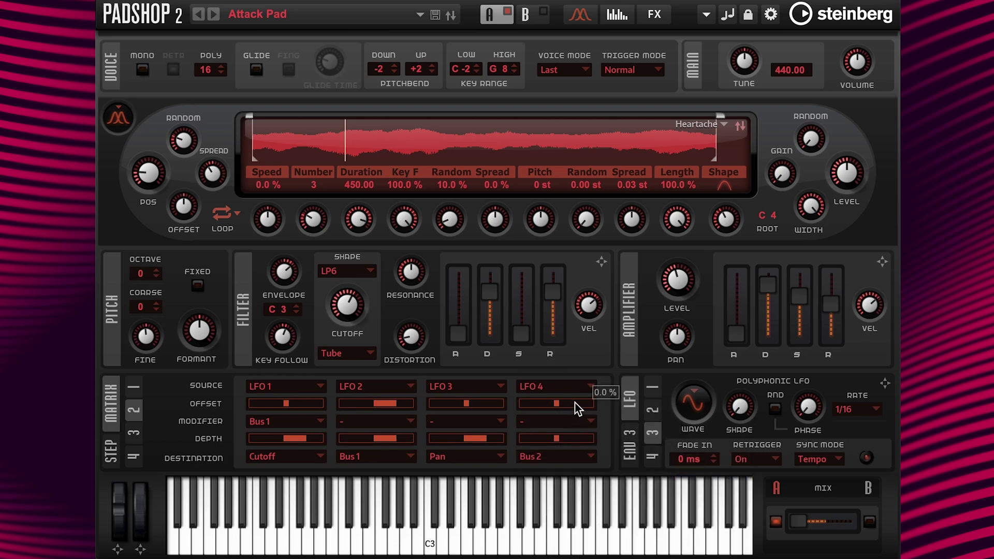
left_click_drag(579, 405, 581, 406)
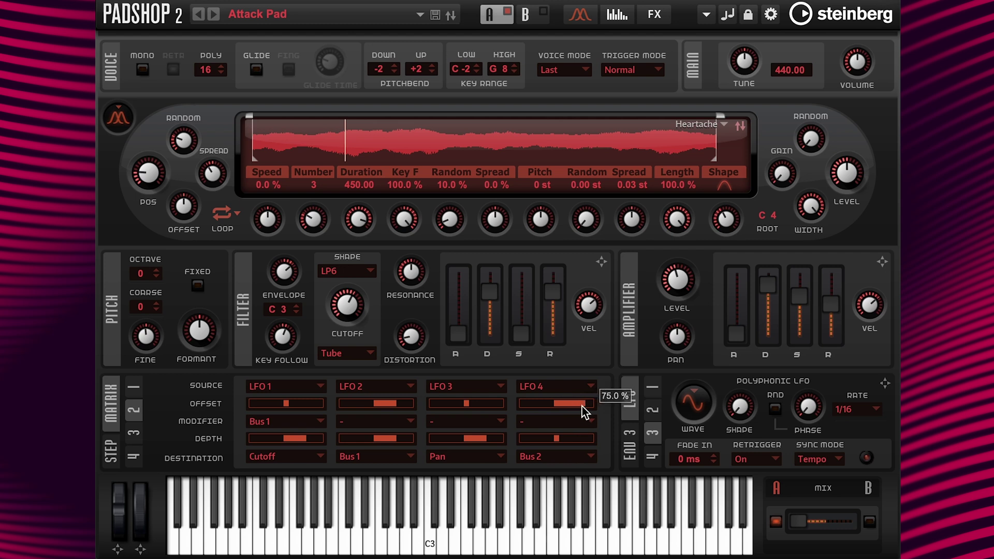
Step: Set Bus 2 as the modifier of the LFO 3 matrix slot
mouse_move(579, 435)
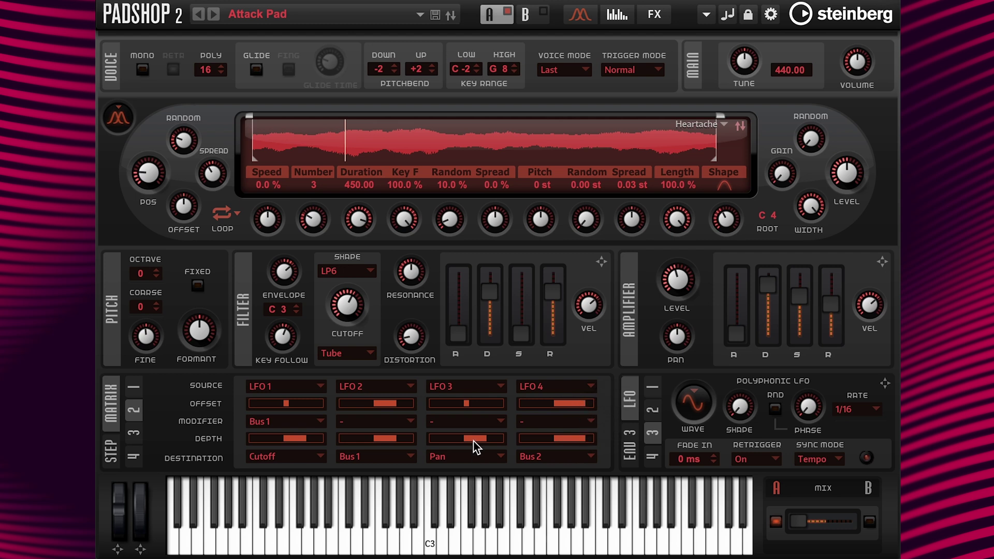
left_click(465, 423)
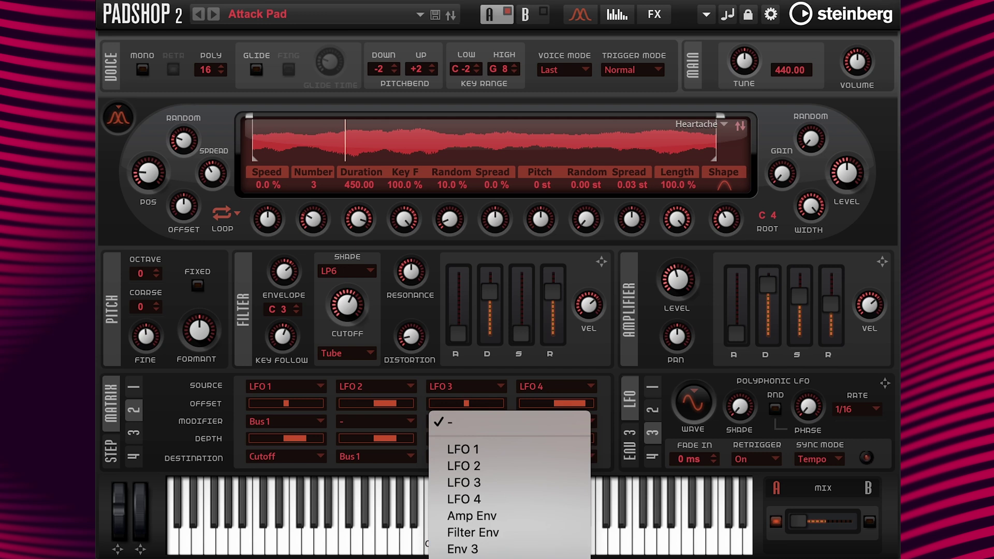
mouse_move(497, 555)
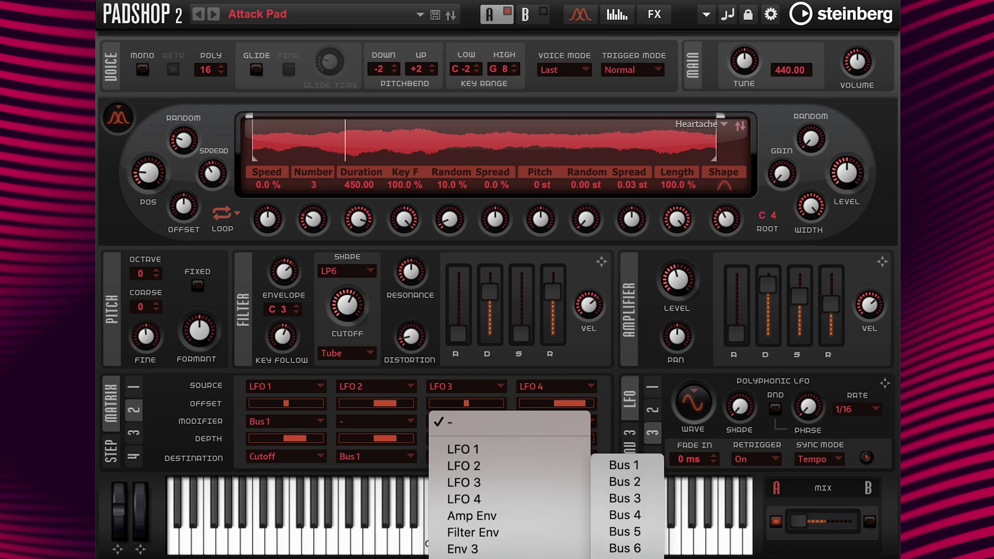
left_click(632, 484)
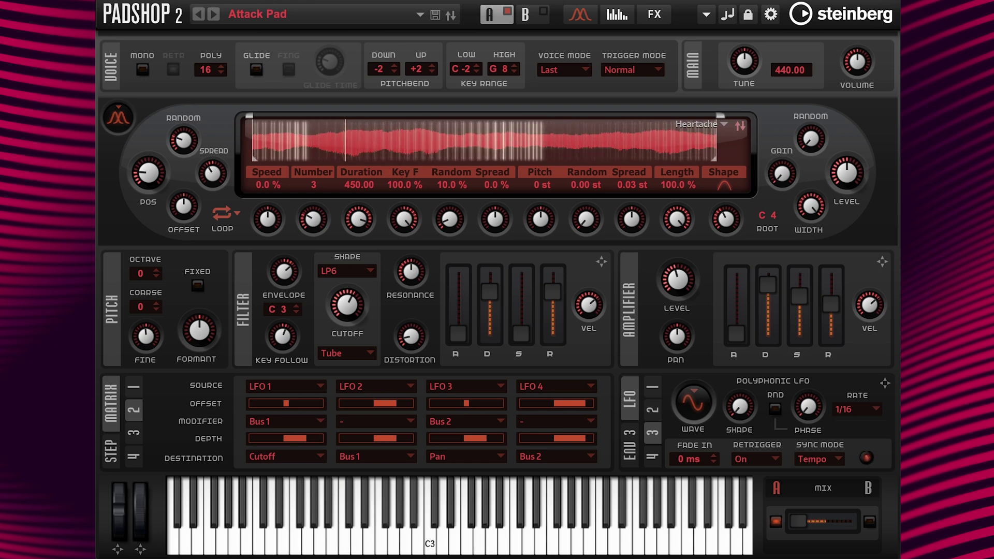
Step: On LFO 4, set sync mode to Tempo, turn retrigger on, and choose an 8/4 rate
left_click(651, 456)
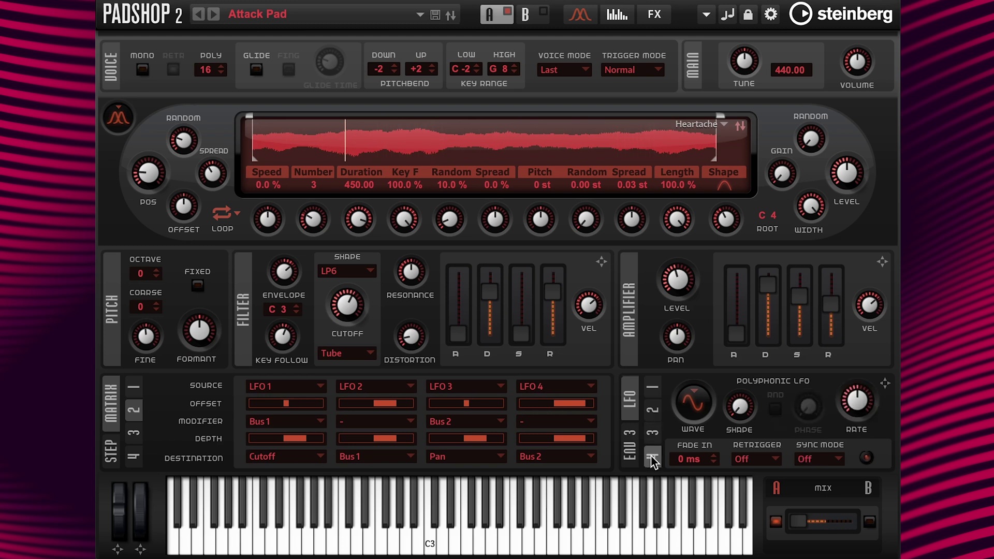
left_click(824, 457)
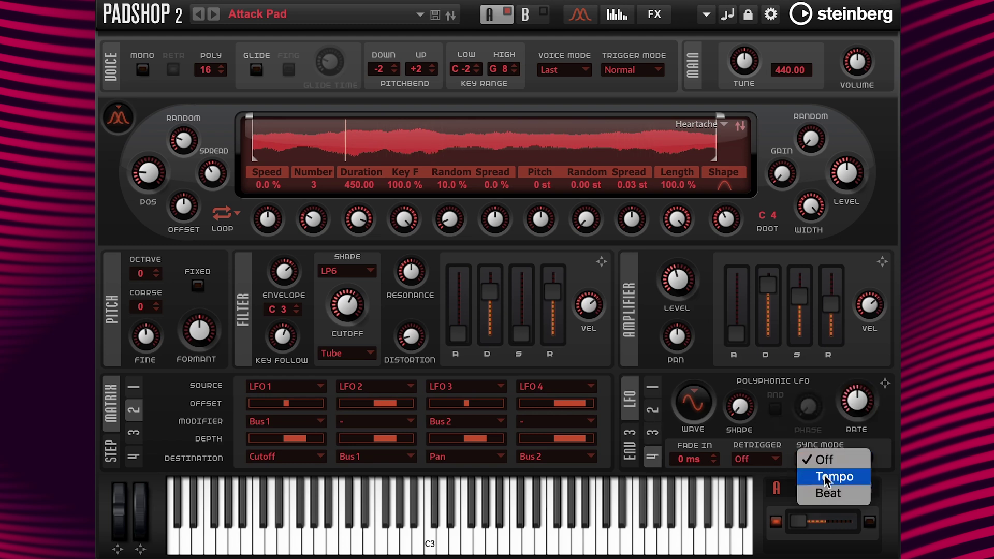
left_click(831, 475)
left_click(765, 463)
left_click(765, 477)
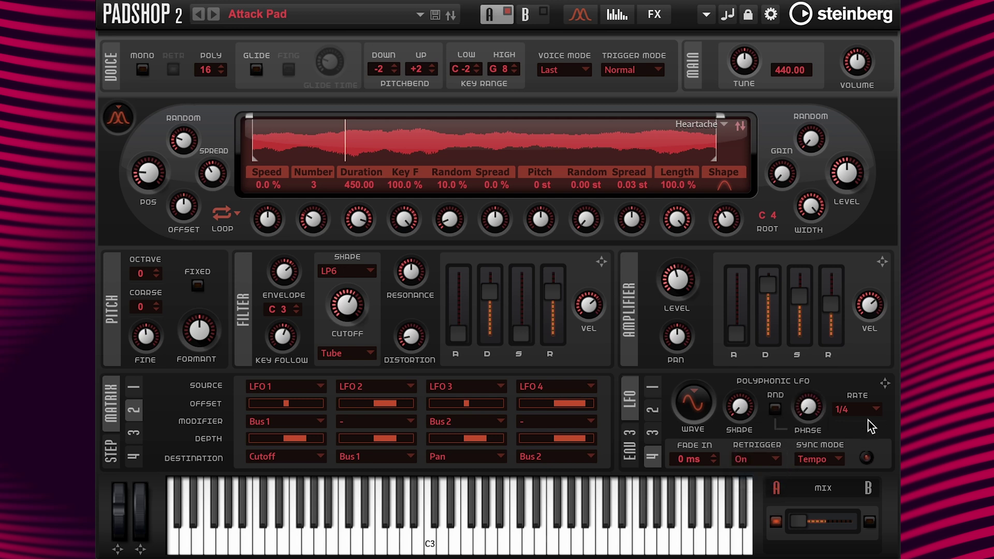
left_click(870, 409)
left_click(869, 548)
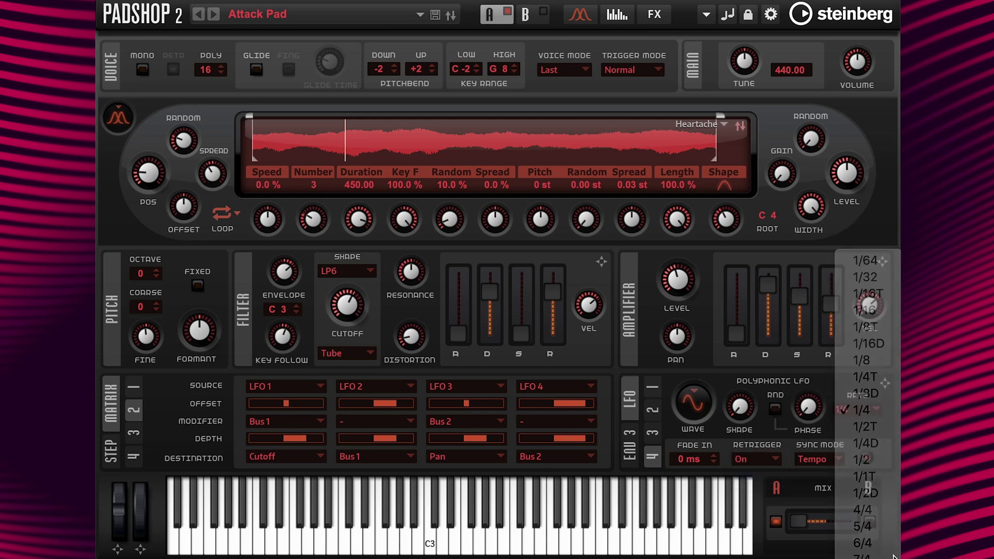